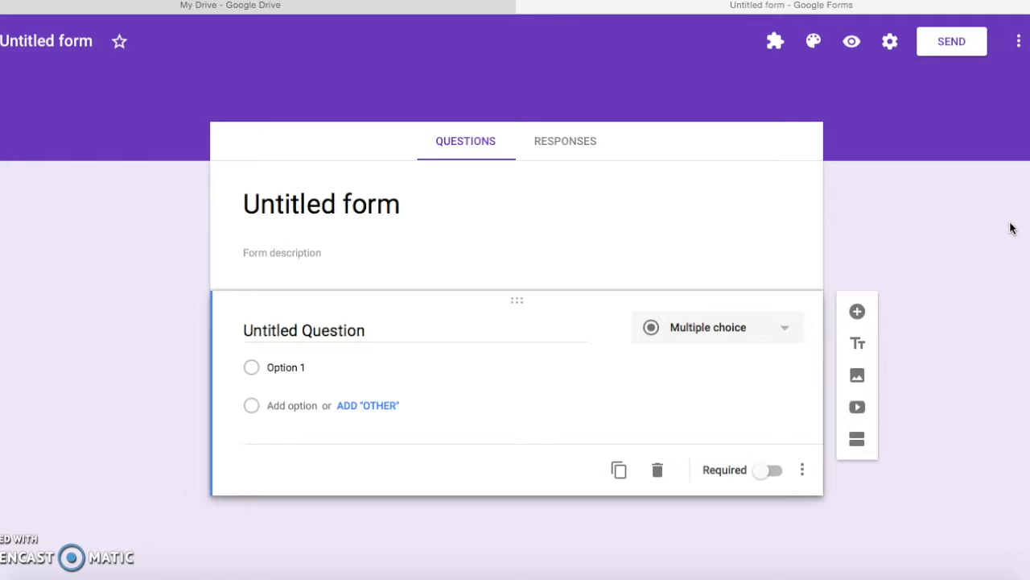
Title the form "Evaluation Form", leaving its description empty.
click(349, 201)
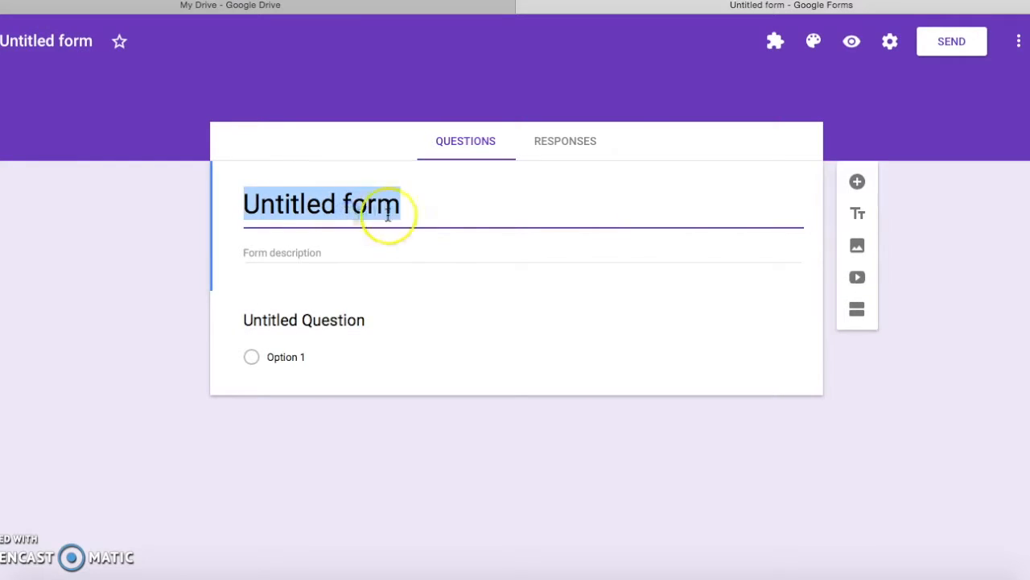
text(E)
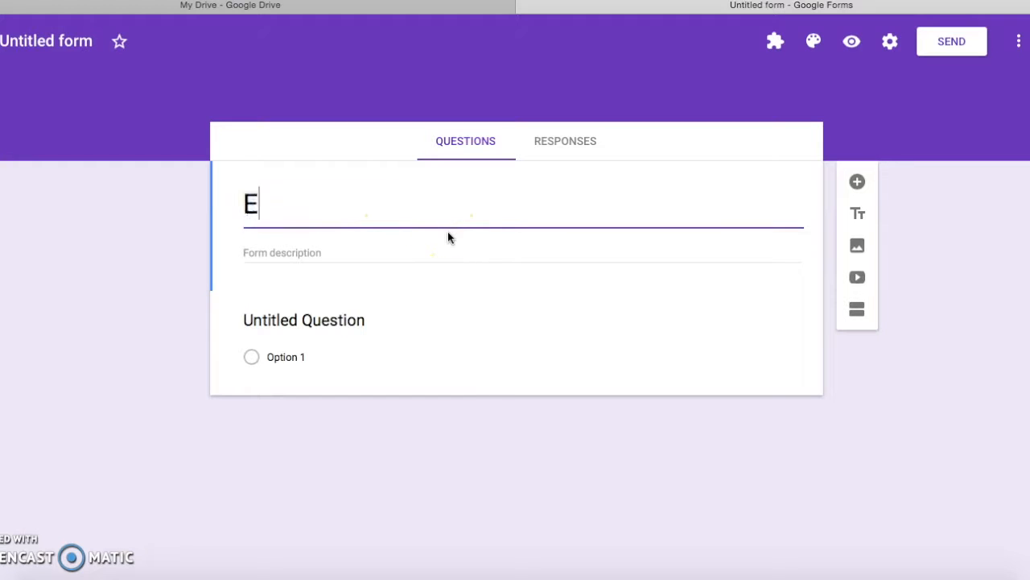
text(valuation Form)
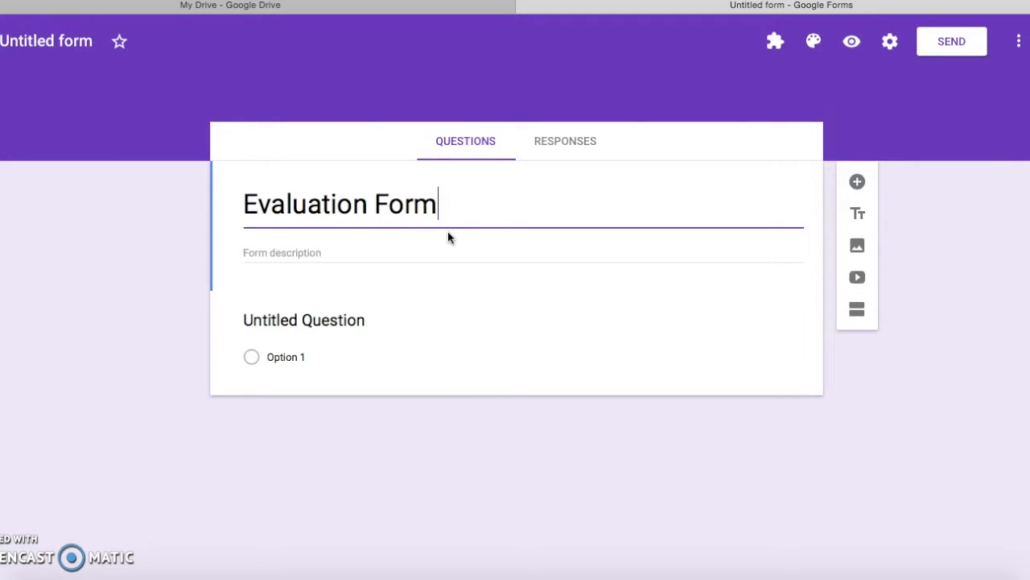
click(390, 259)
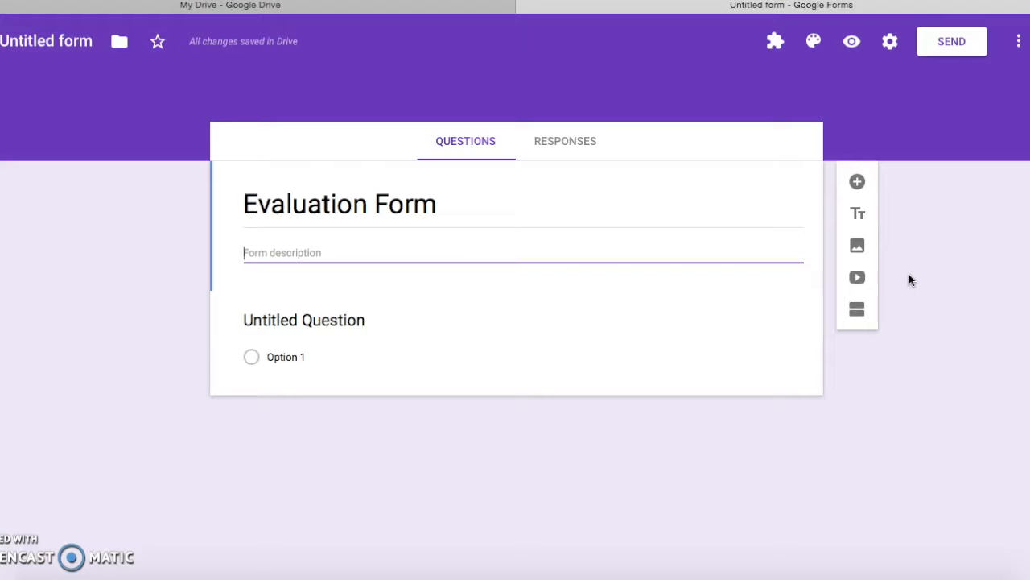
Name the first question "Student" and set its answer type to Dropdown.
click(429, 330)
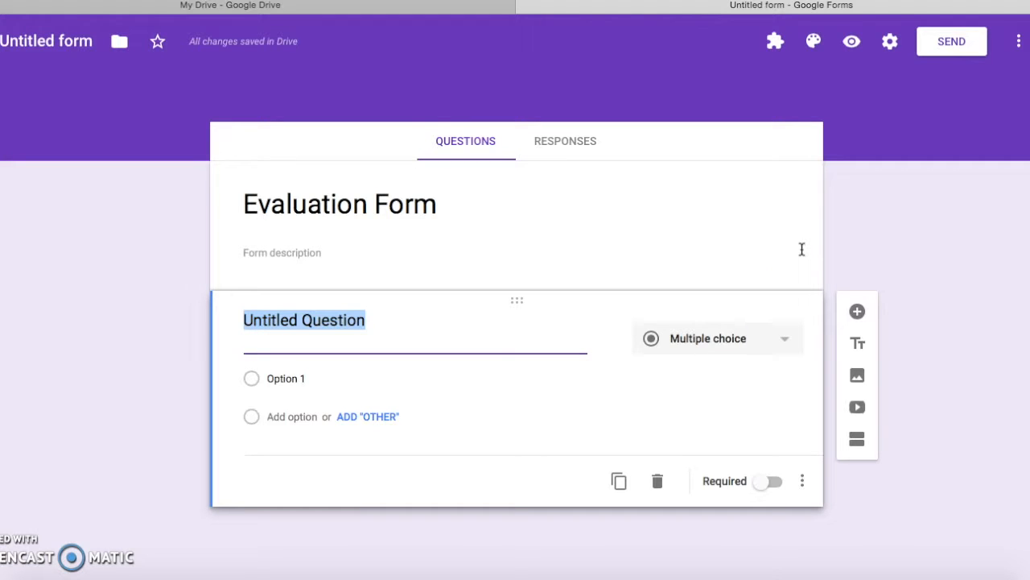
text(Student)
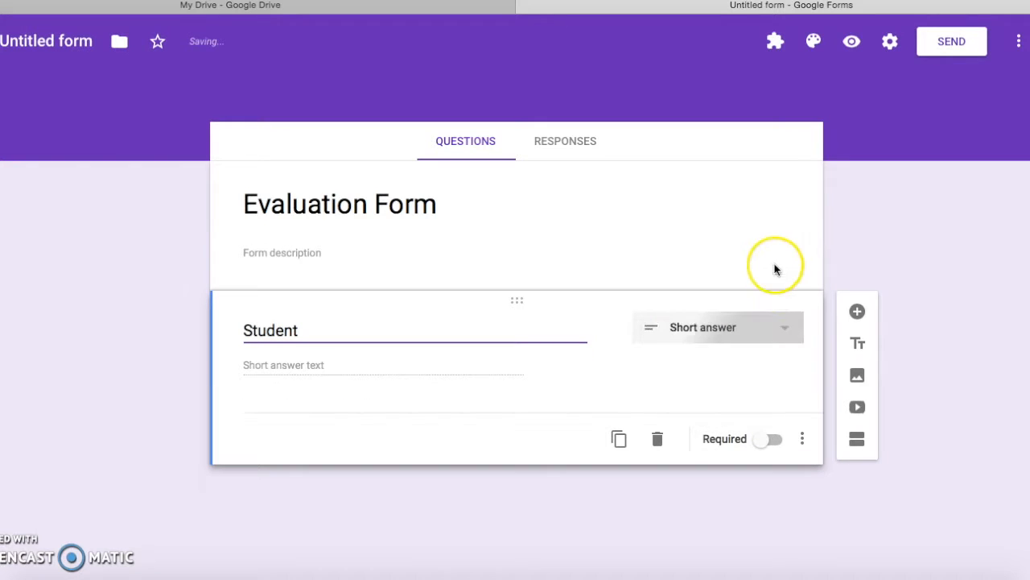
click(752, 330)
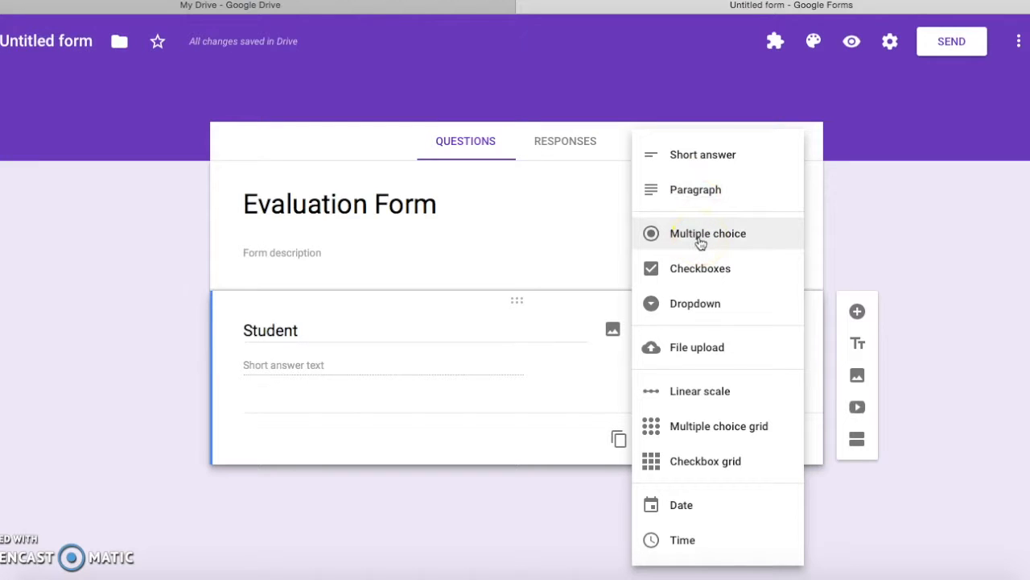
click(697, 274)
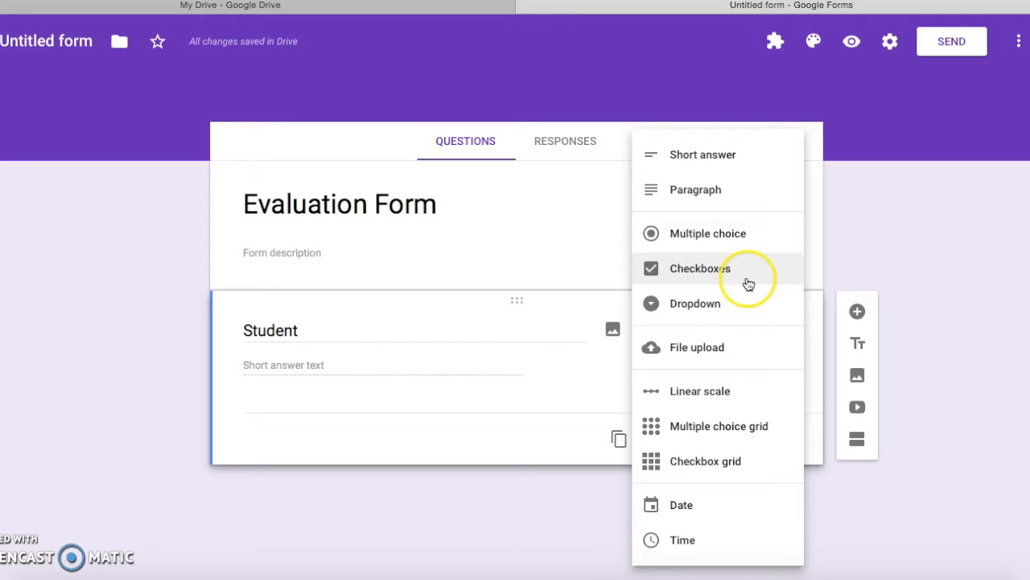
click(715, 303)
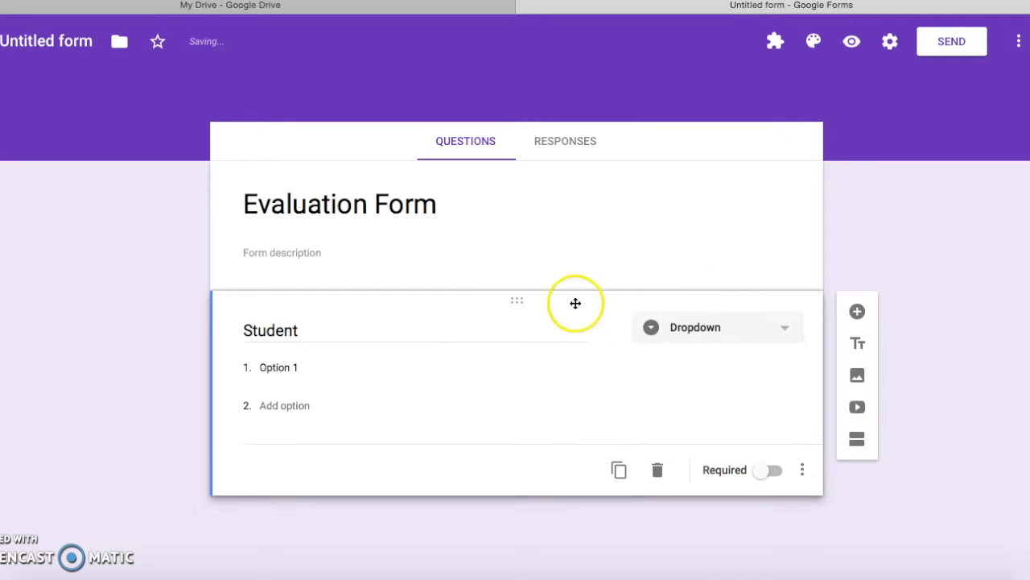
Enter four students' first names as the Student dropdown's options and make the question required.
click(293, 365)
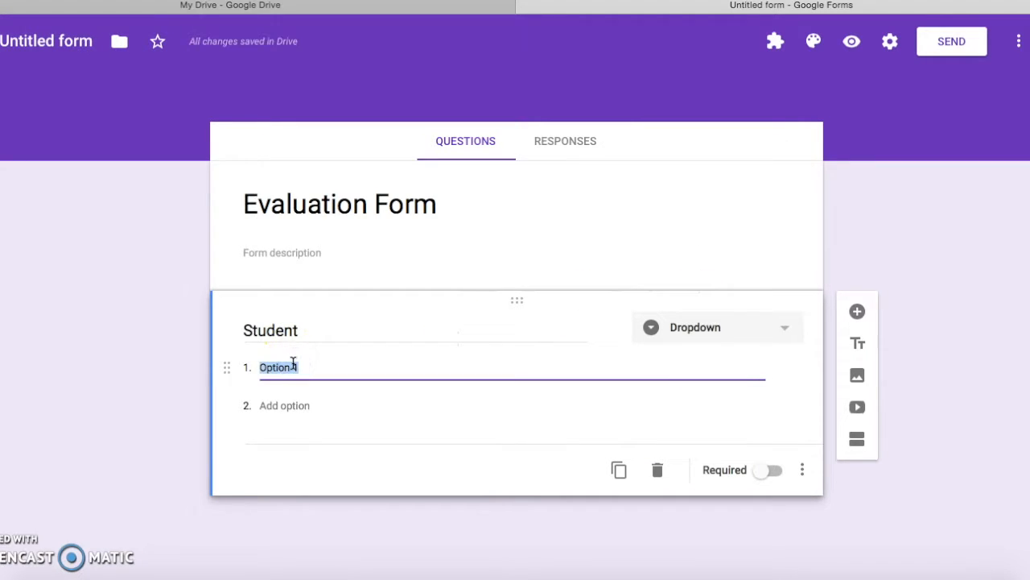
text(Klhoe)
key(Return)
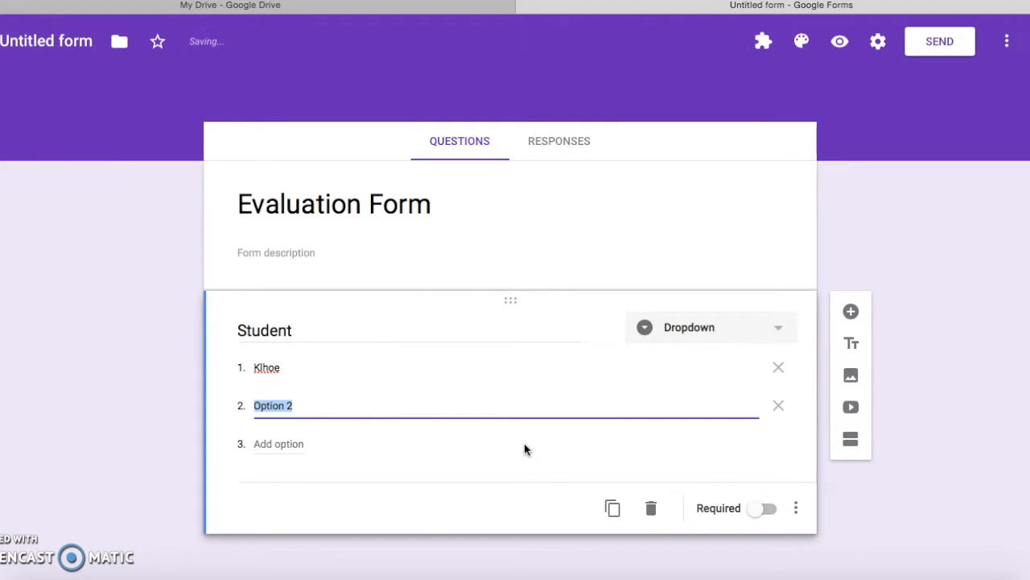
text(James)
key(Return)
text(Sar)
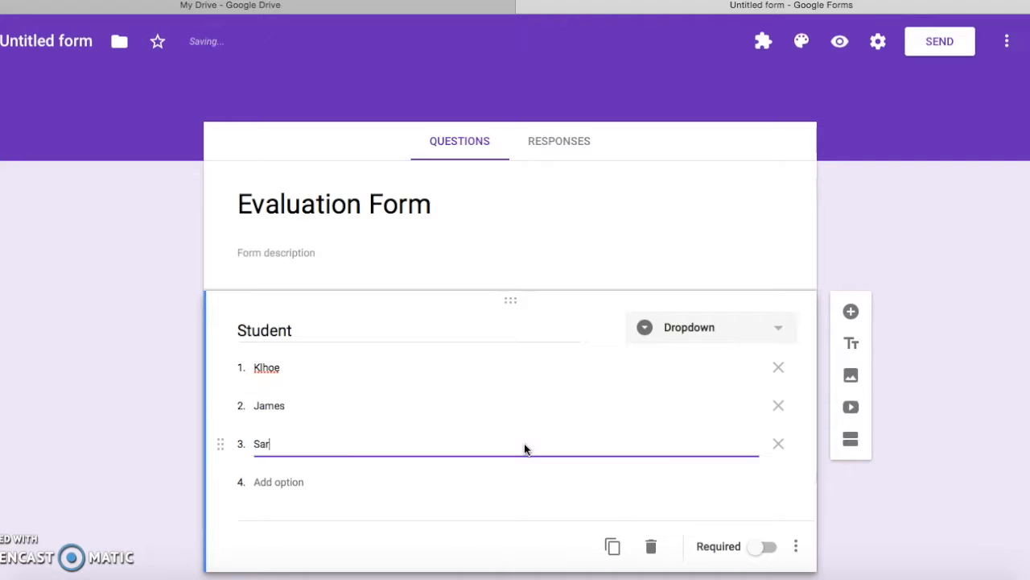
text(ah)
key(Return)
text(Matthew)
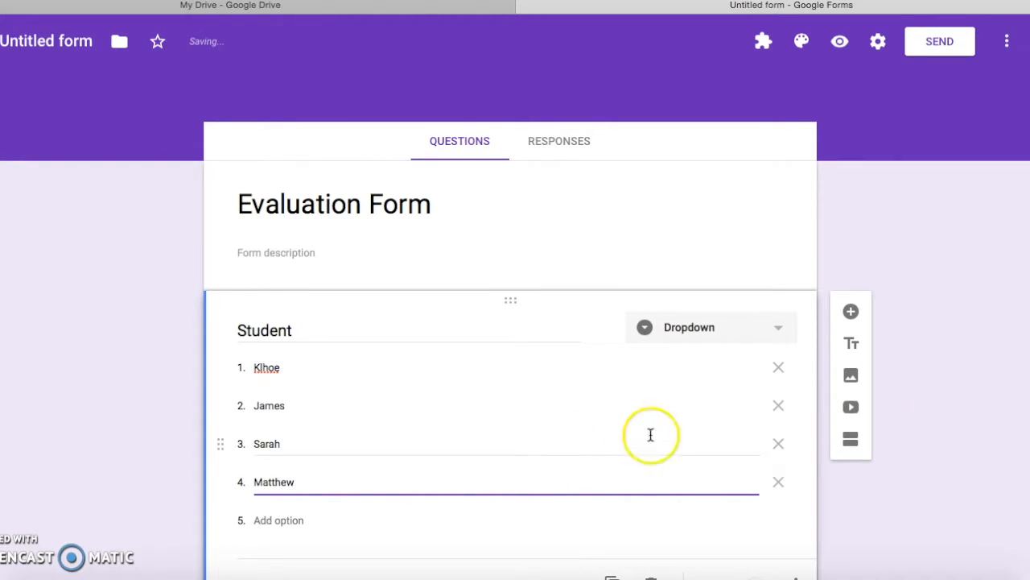
scroll(995, 400, down, 1)
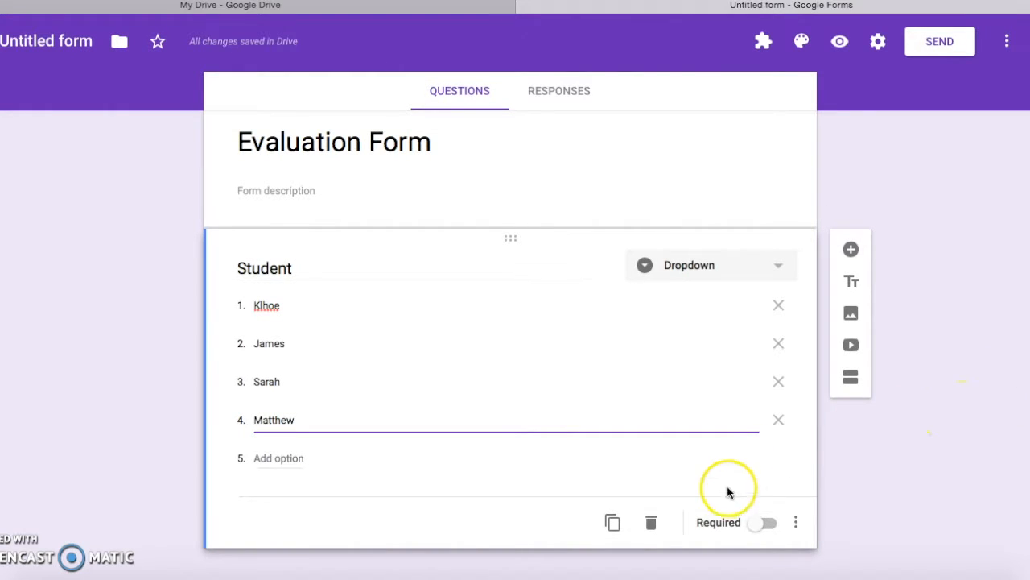
click(758, 527)
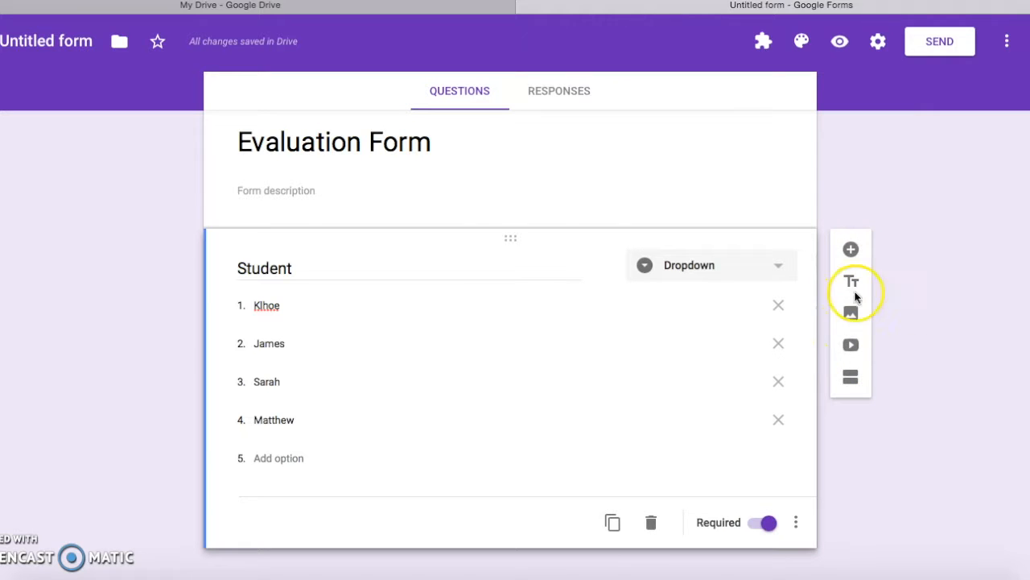
Add a second question named "Subject" below Student with the Checkboxes answer type.
click(851, 251)
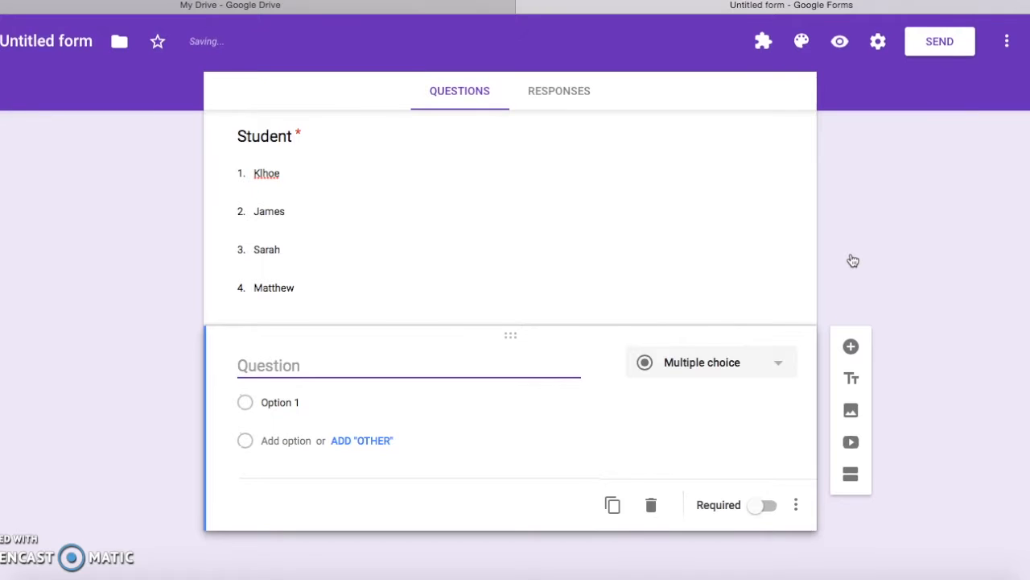
text(Subject)
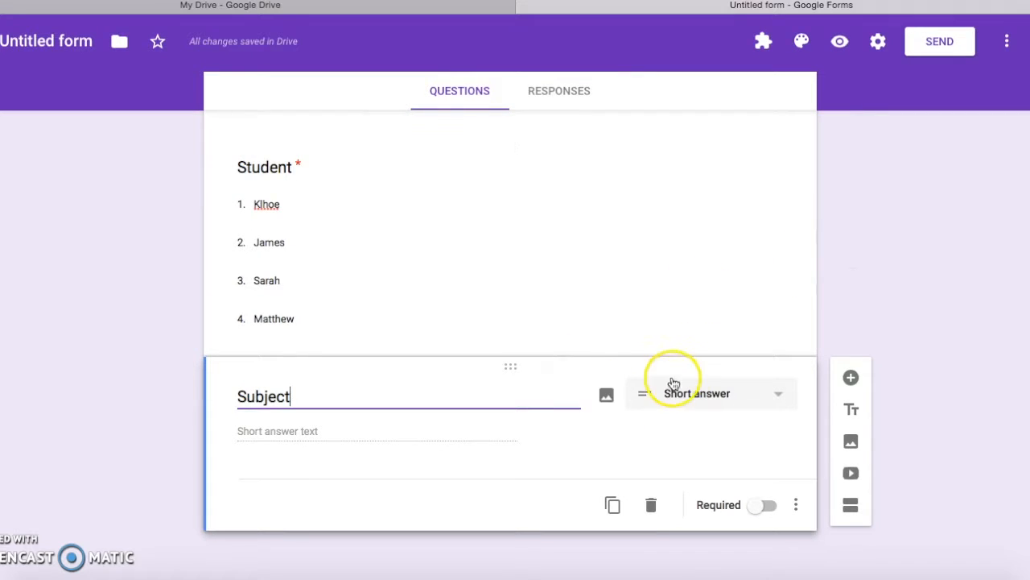
click(731, 395)
click(729, 269)
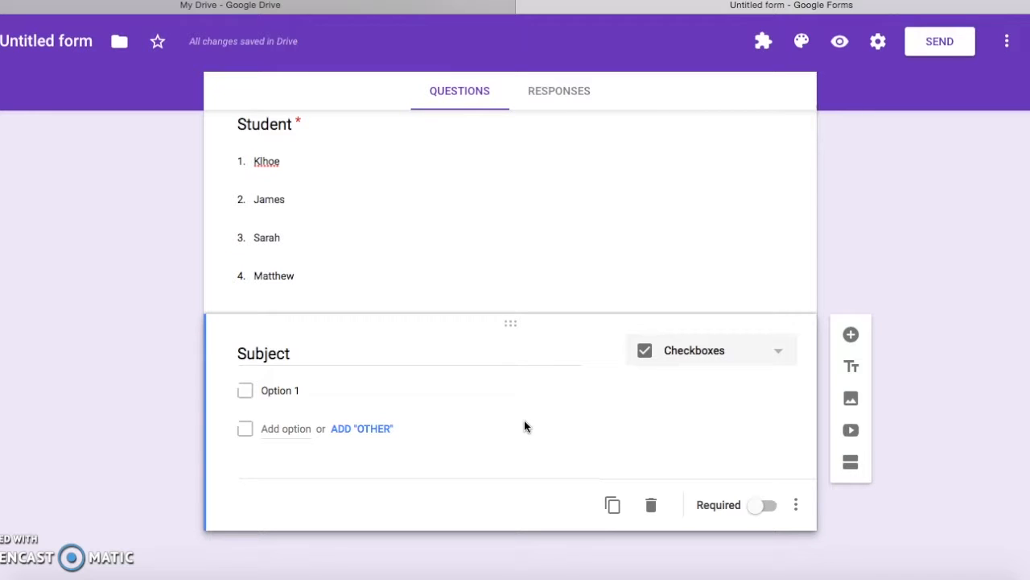
Give the Subject question the options Math, Science, History and Art, and make it required.
click(338, 417)
click(296, 391)
text(Math)
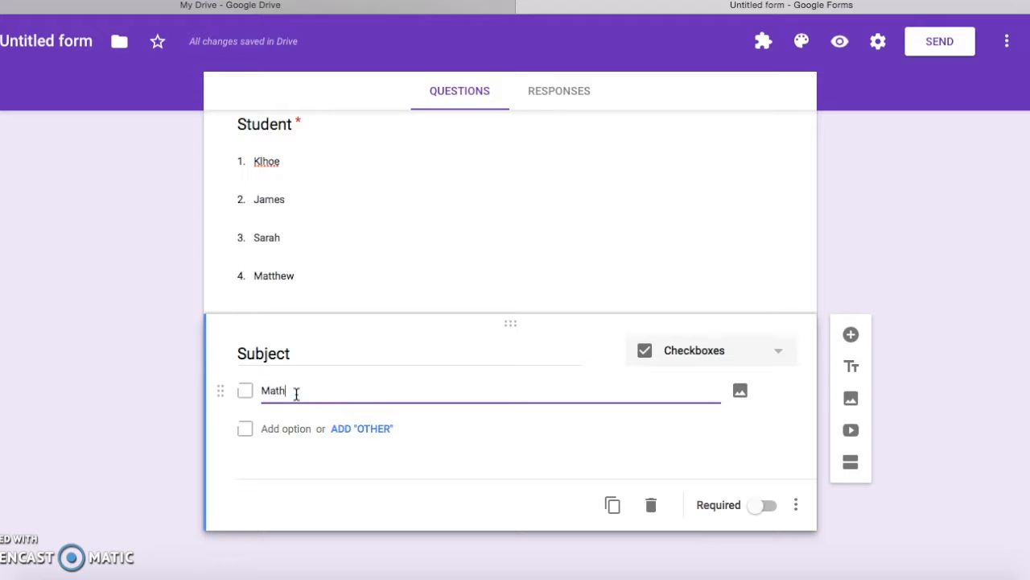
key(Return)
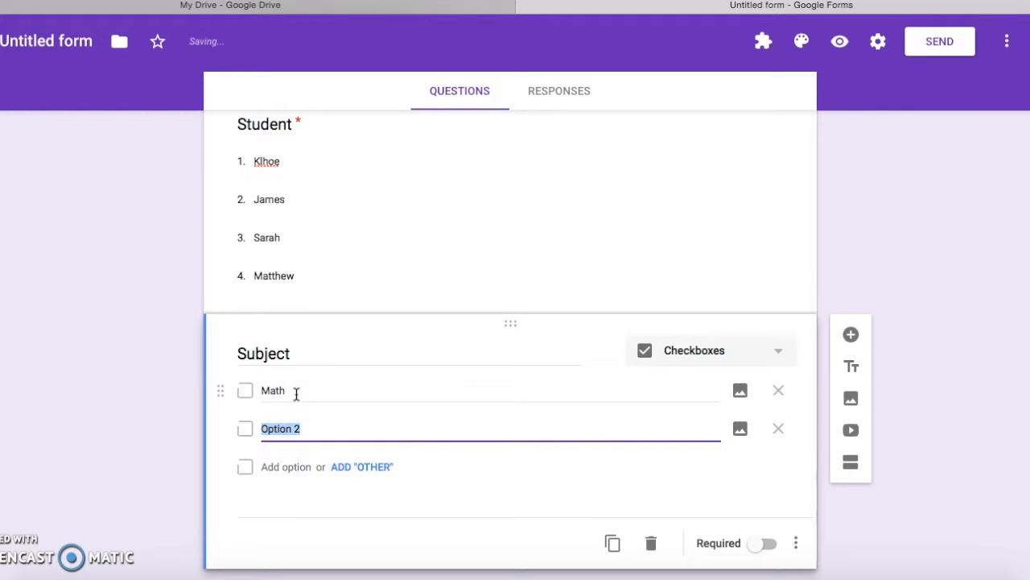
text(Science)
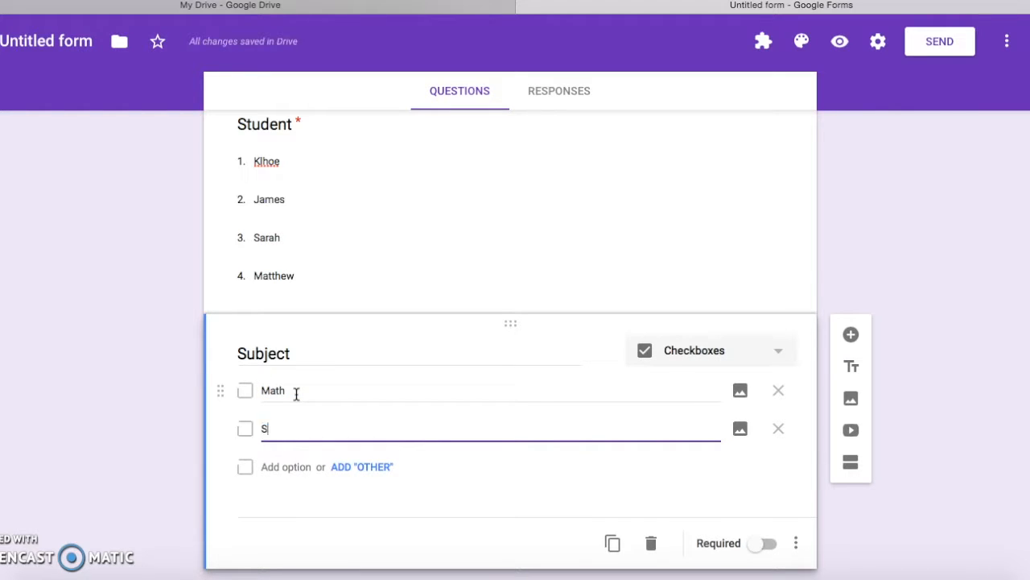
key(Return)
text(History)
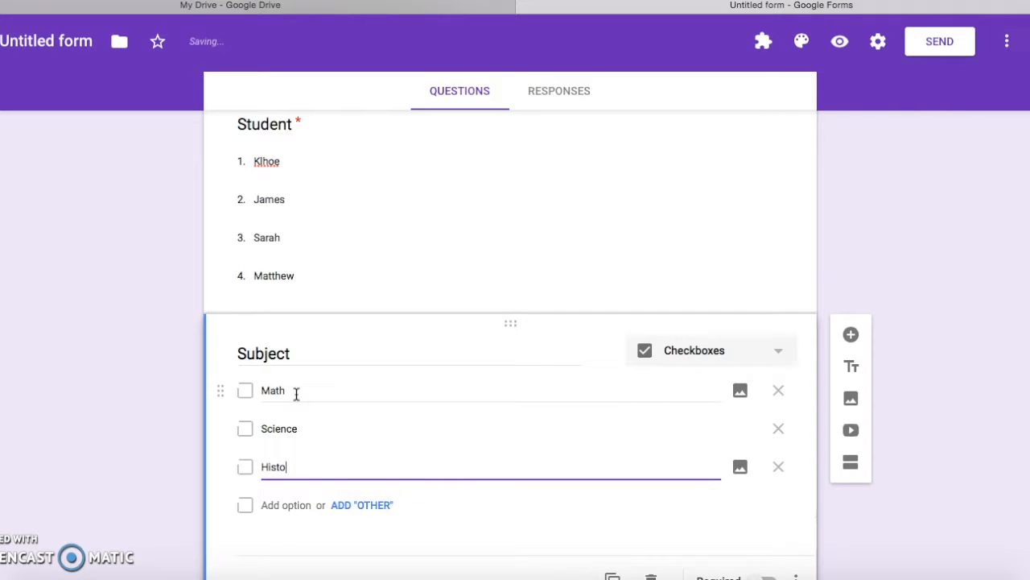
key(Return)
text(Art)
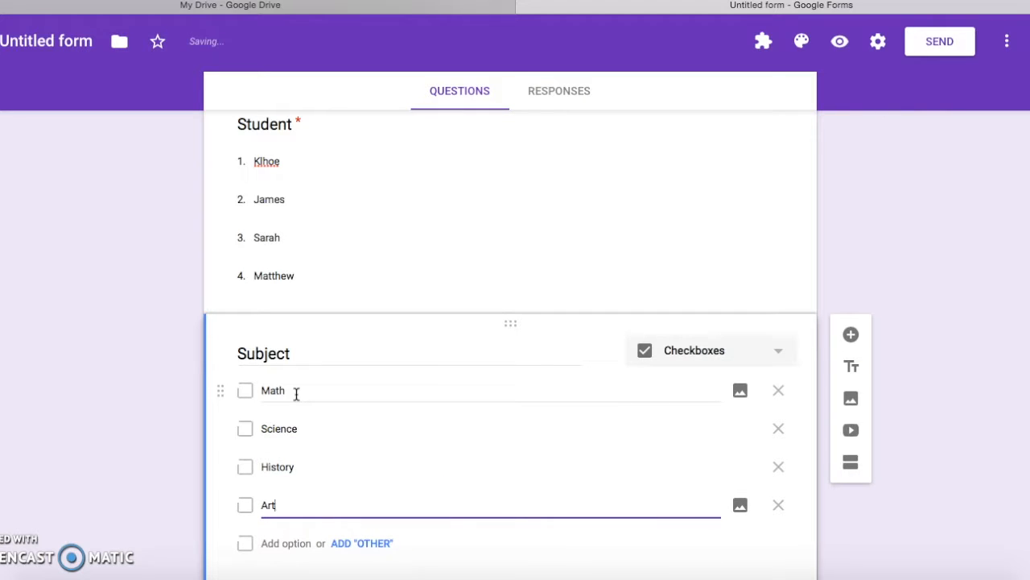
scroll(915, 460, down, 3)
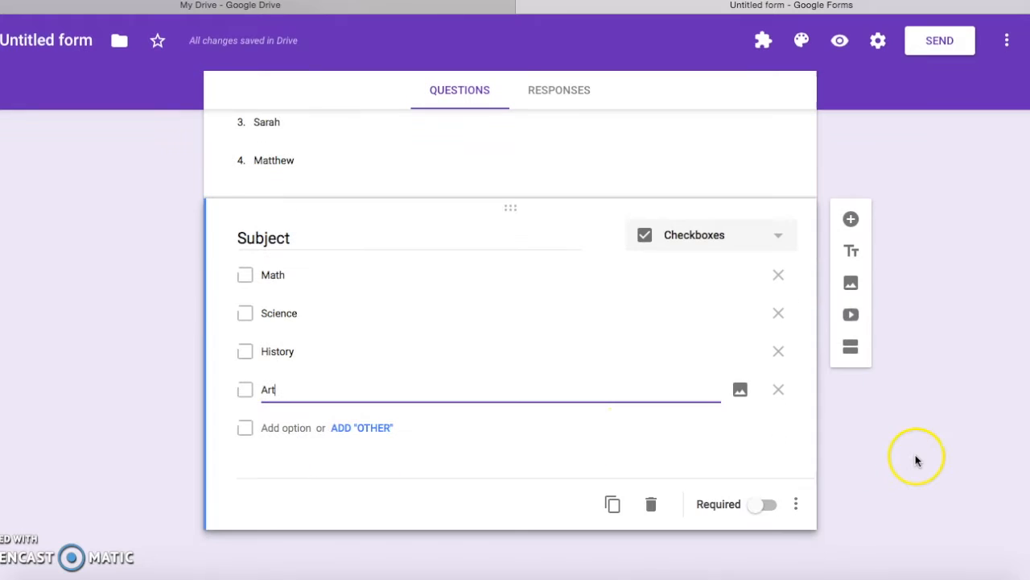
click(765, 507)
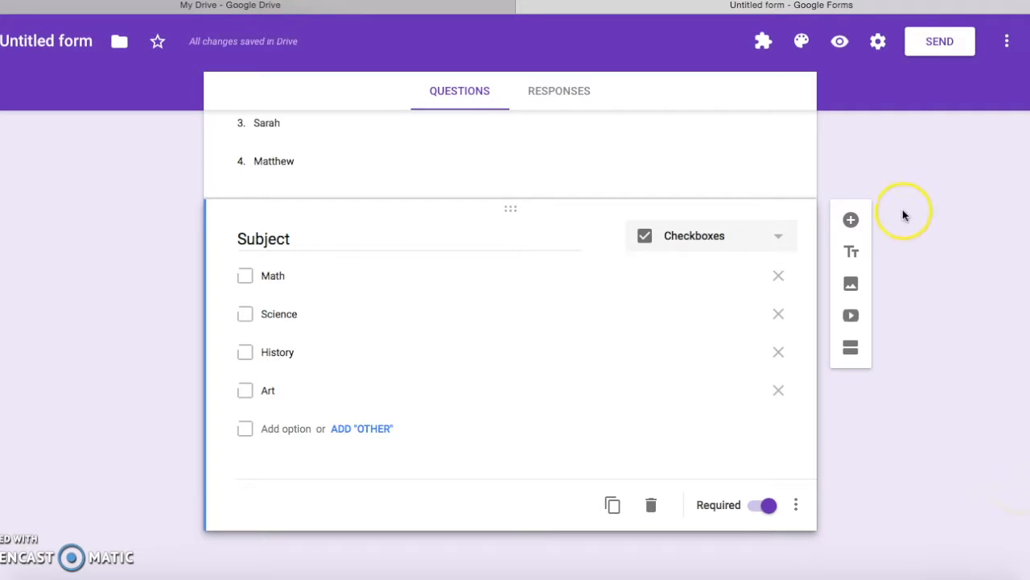
Add a required question named "Comments" below Subject with the Paragraph answer type.
click(851, 220)
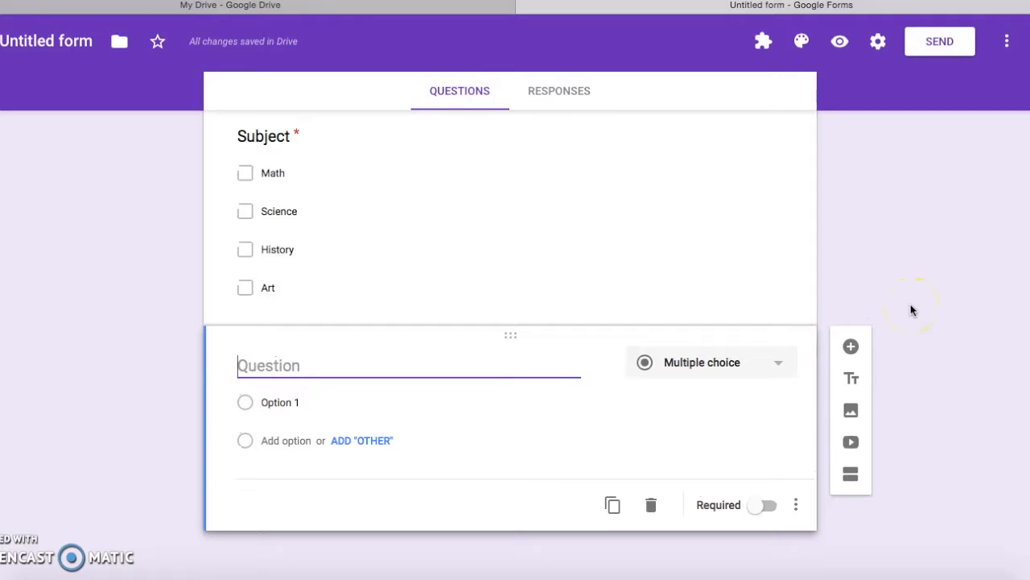
text(Comments)
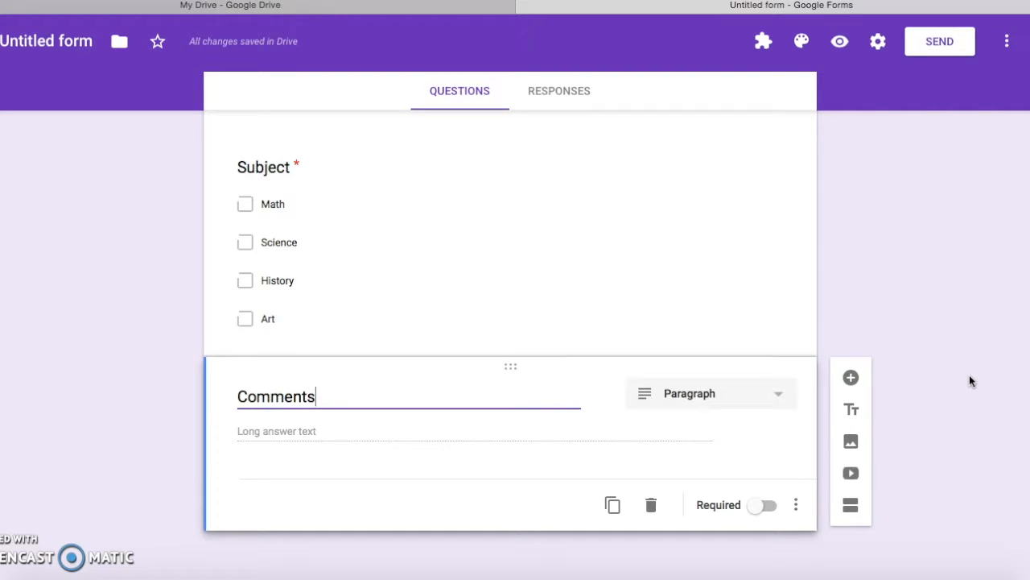
click(764, 391)
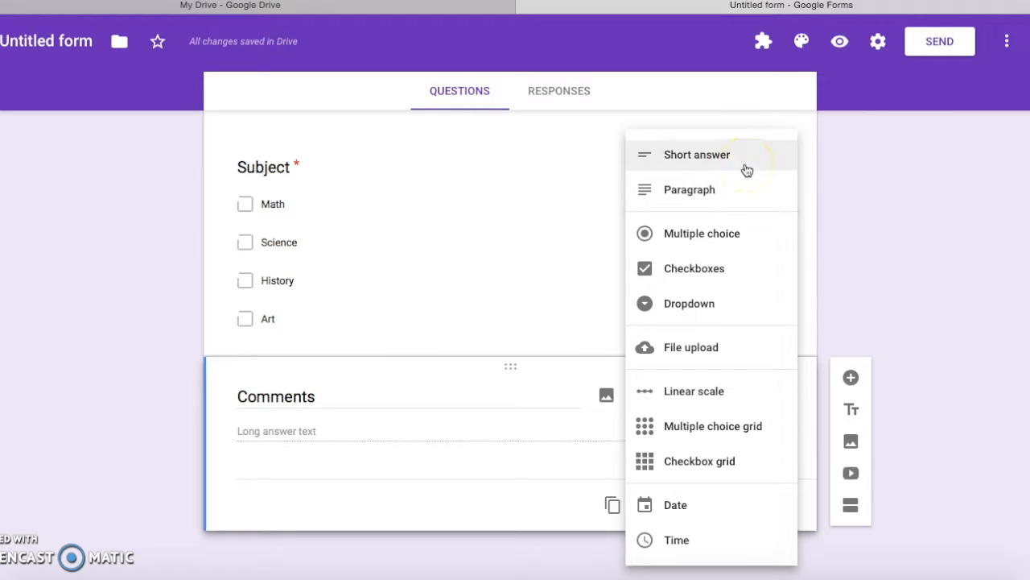
click(736, 189)
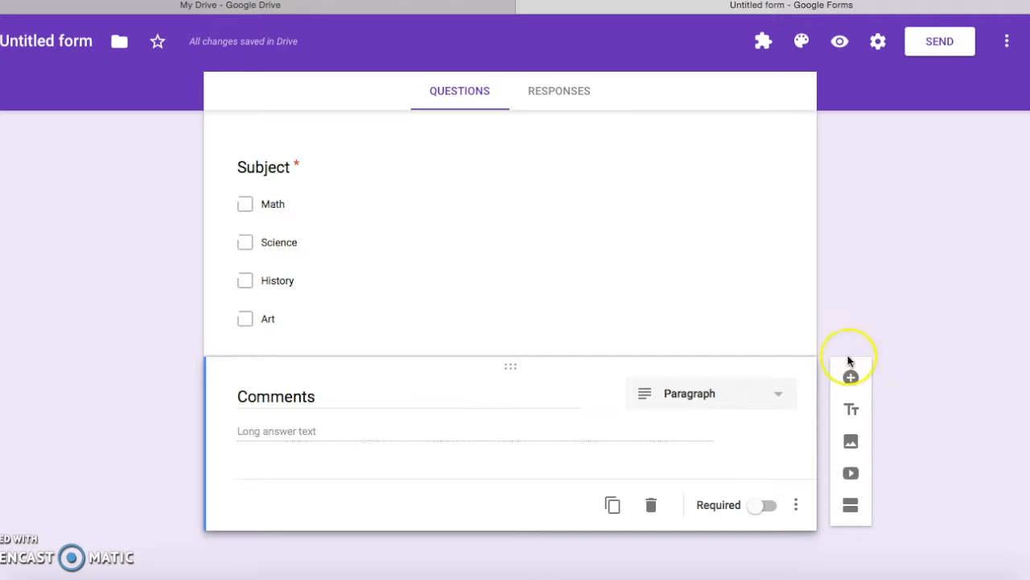
click(765, 505)
Review the form's questions and open the evaluation form in preview.
scroll(881, 419, up, 6)
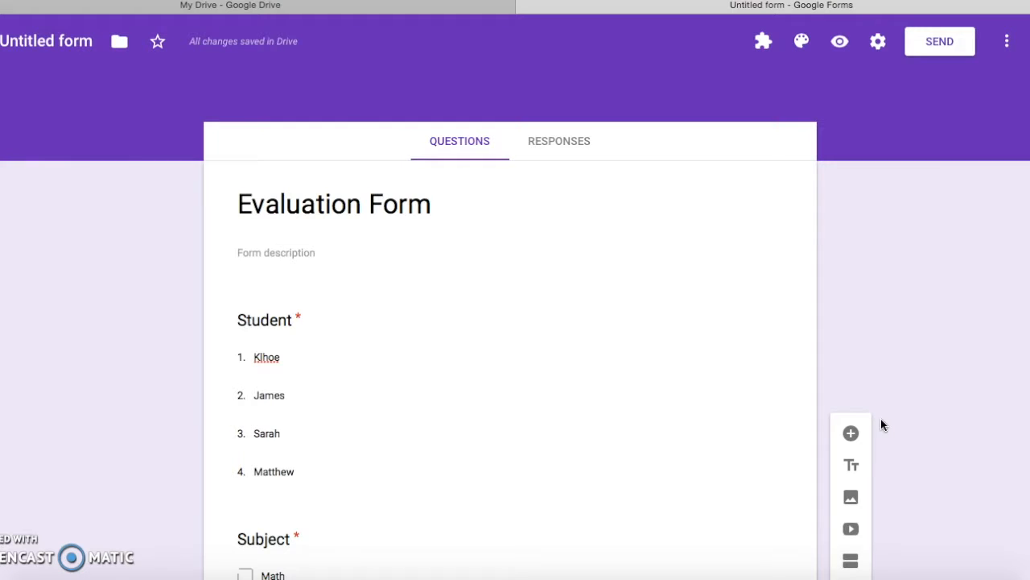
scroll(882, 420, down, 3)
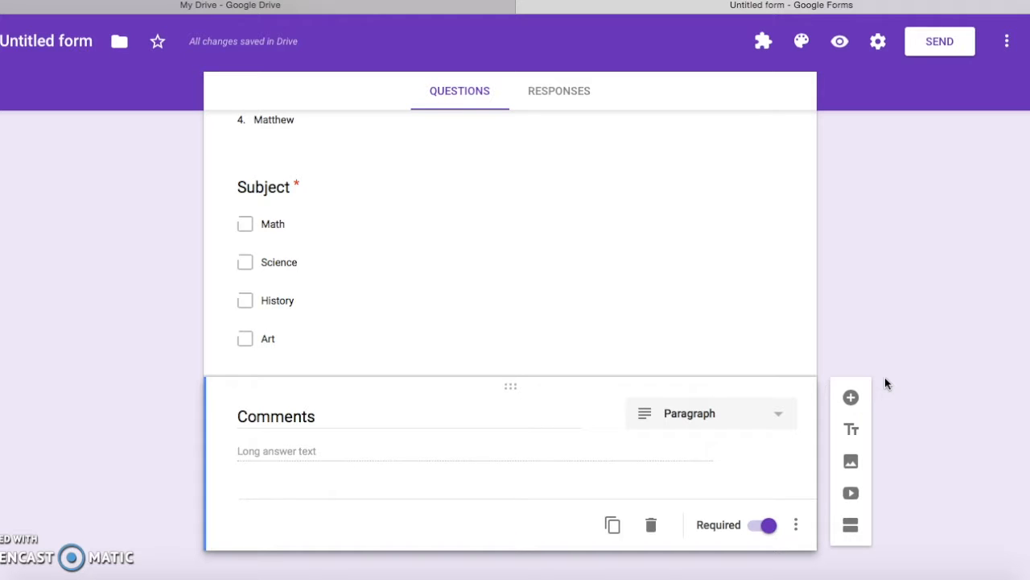
scroll(884, 383, up, 5)
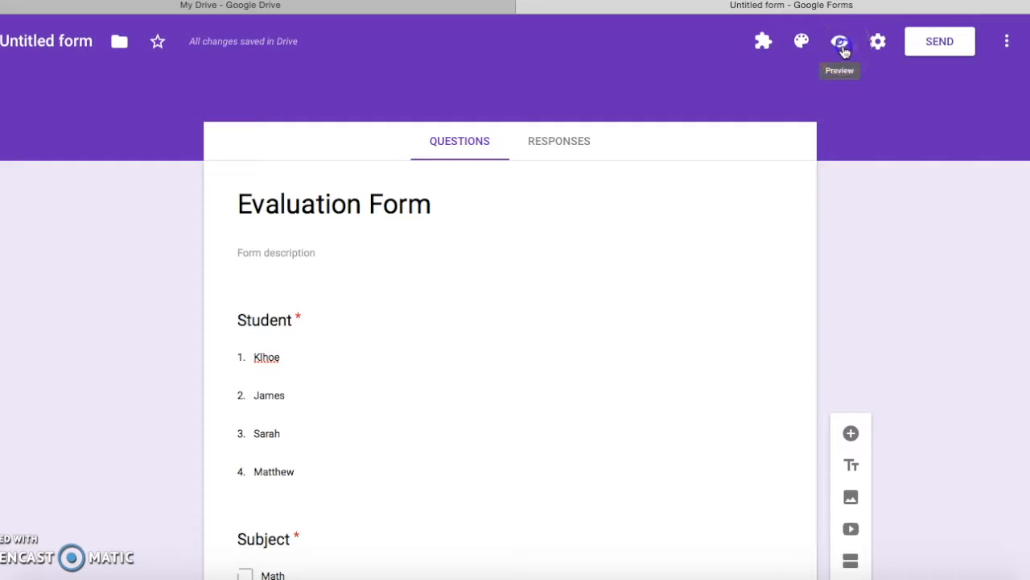
click(841, 43)
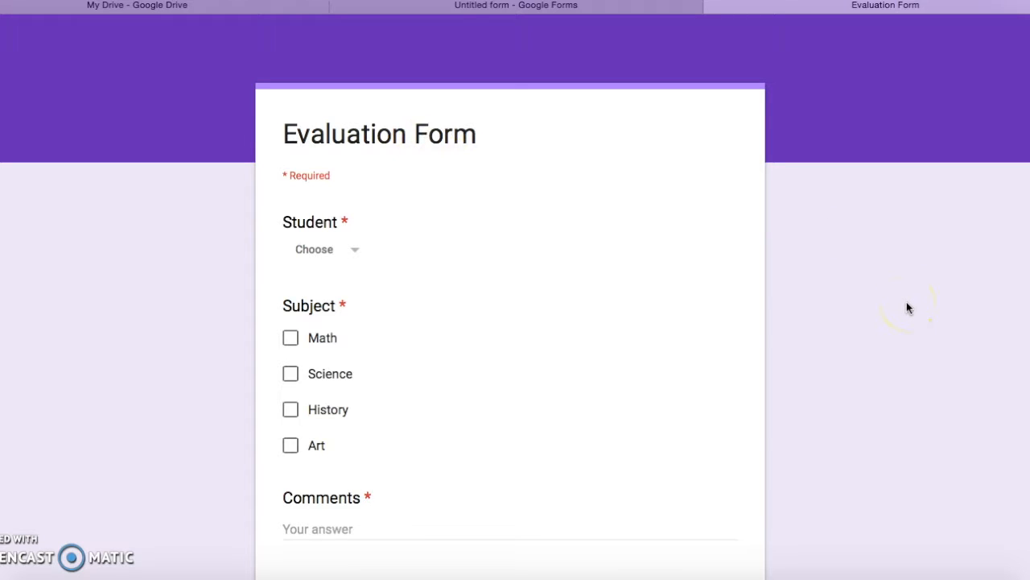
scroll(907, 306, down, 2)
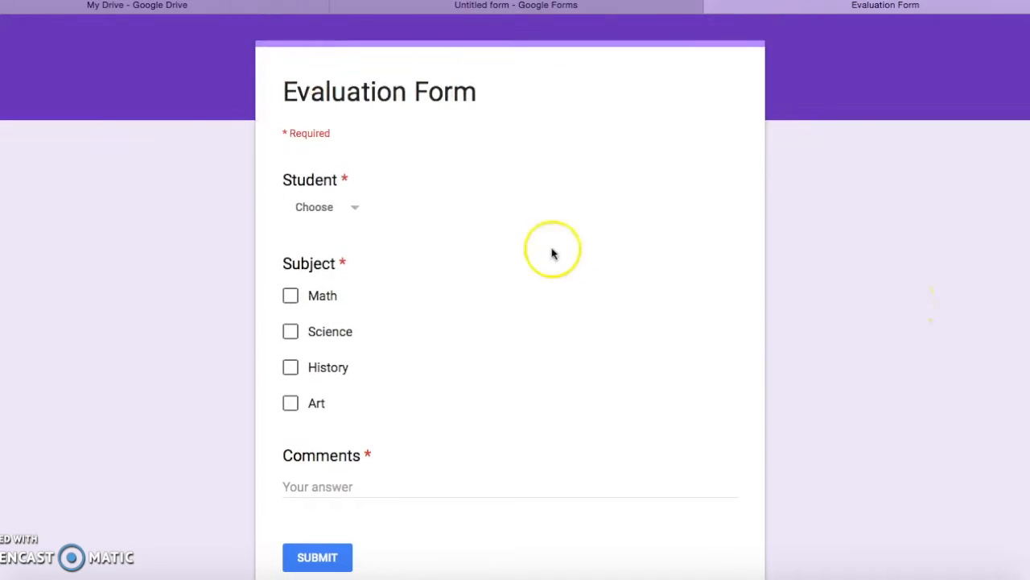
Answer the previewed form by choosing the third student under Student and checking Math and History under Subject.
click(355, 207)
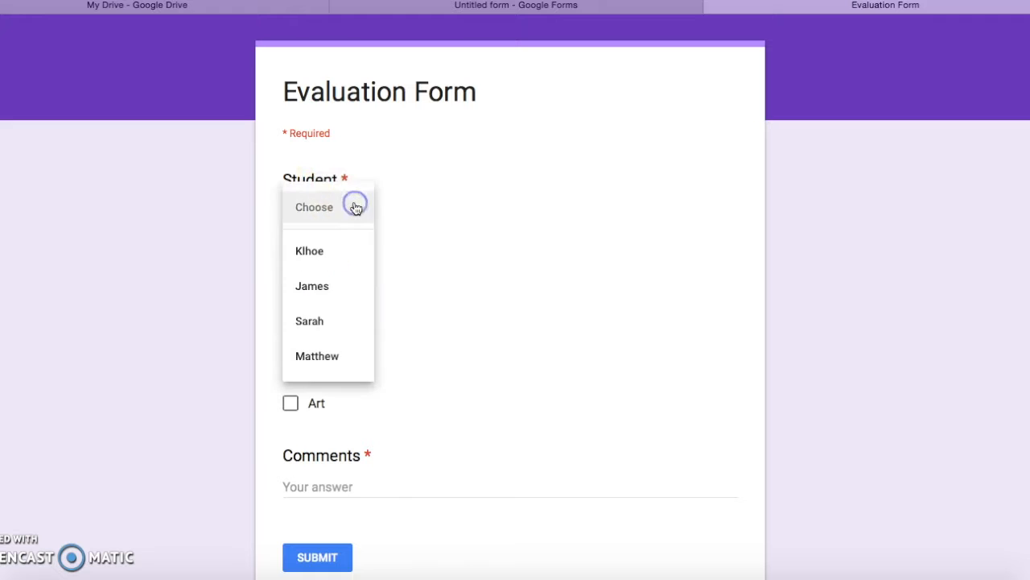
click(344, 322)
scroll(519, 260, down, 2)
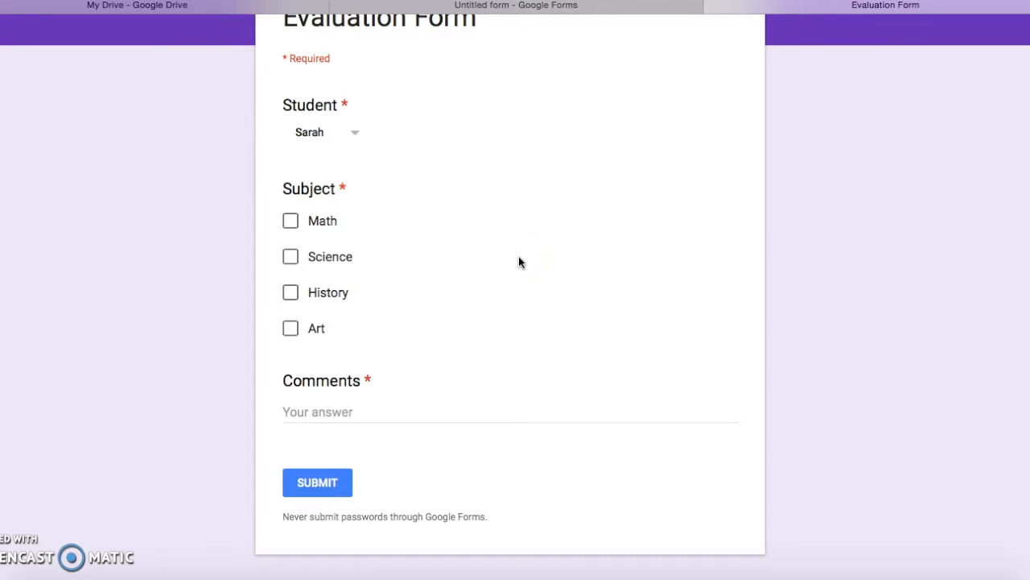
click(313, 221)
click(322, 292)
scroll(502, 319, down, 2)
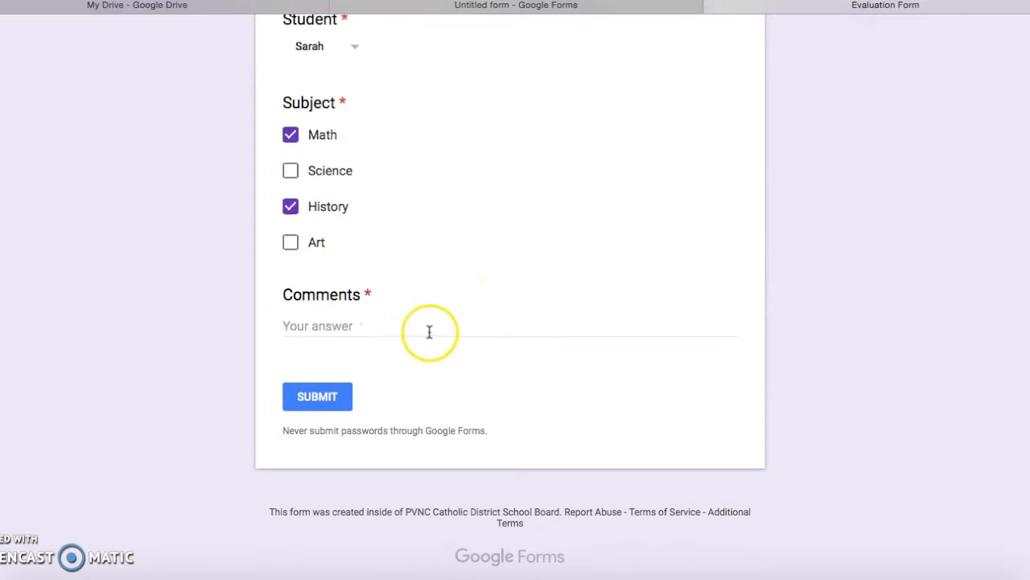
Enter "Test 123" as the Comments answer and submit the response.
click(429, 332)
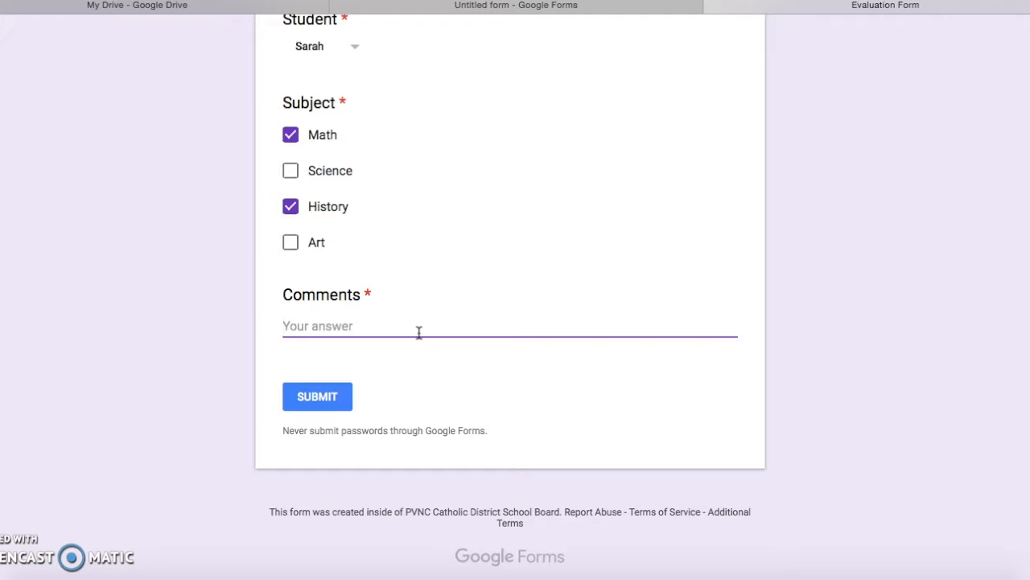
text(Test 123)
click(318, 392)
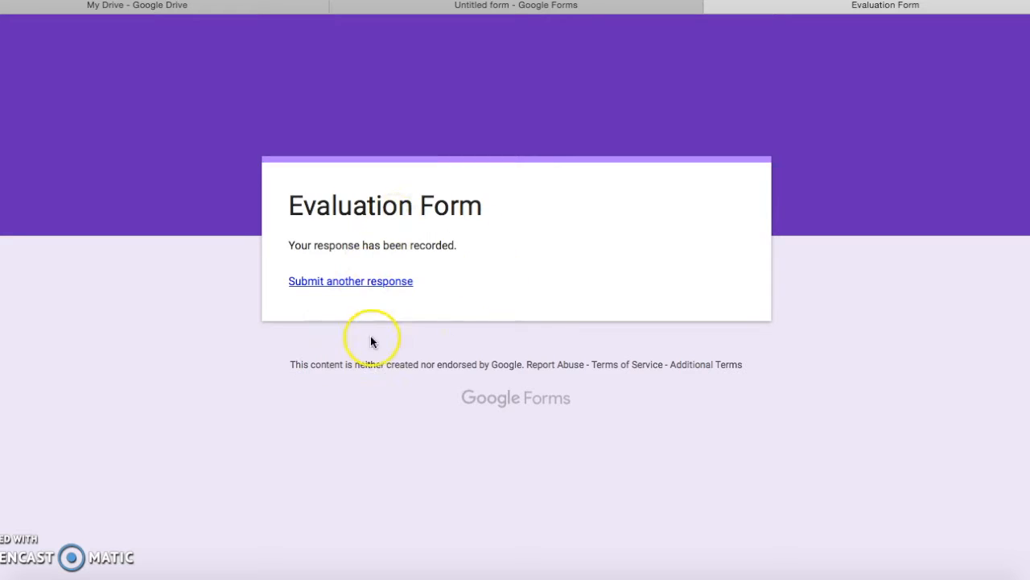
Open a blank form for another response and return from it to editing the form.
click(374, 286)
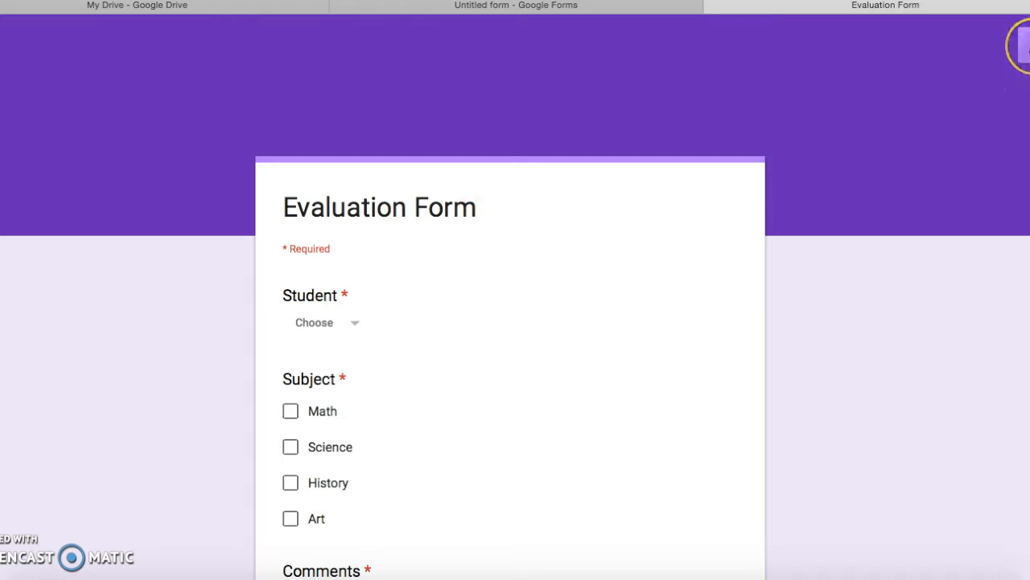
click(1020, 47)
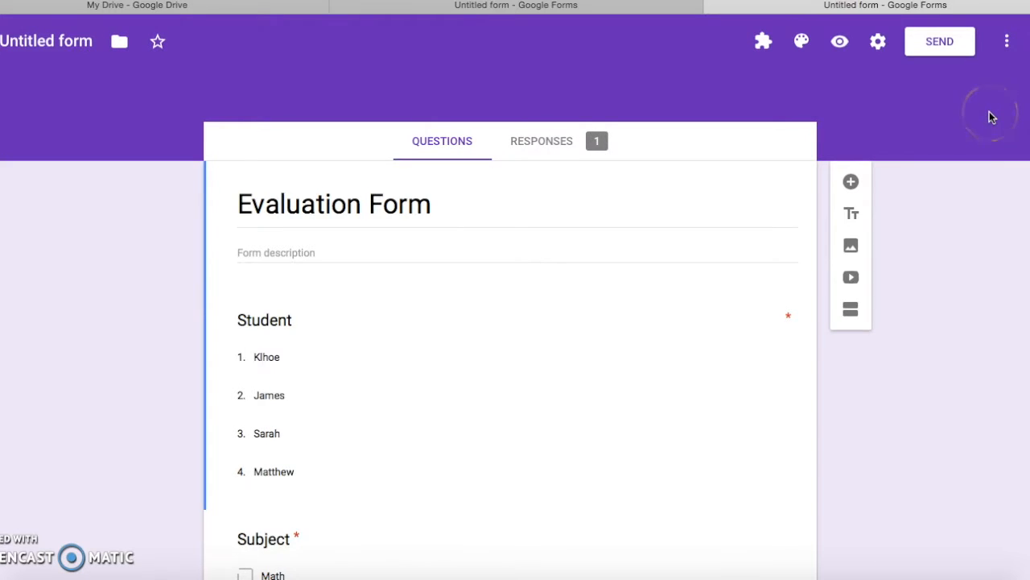
scroll(992, 114, down, 1)
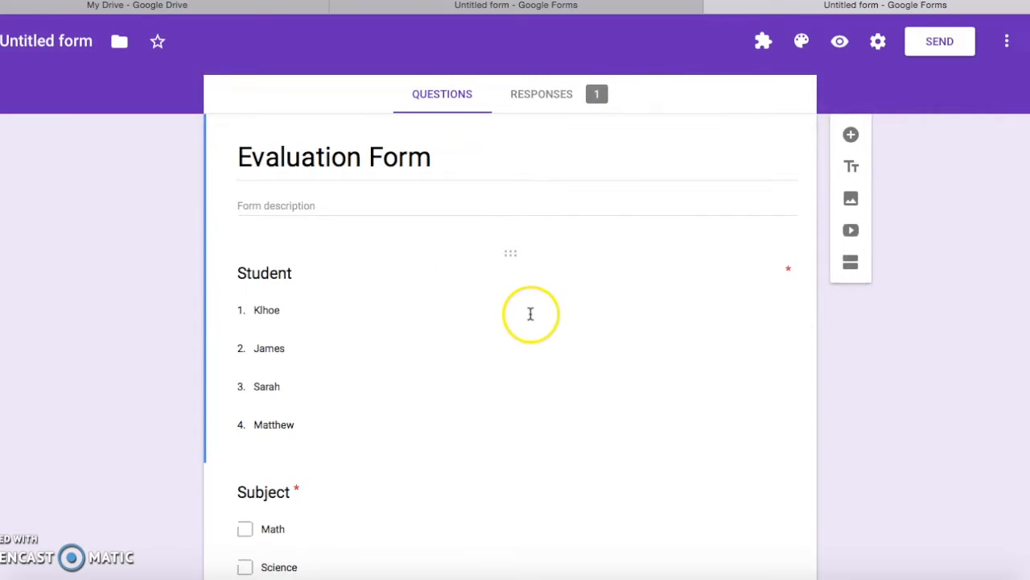
Open the form's responses and examine the summary for Student, Subject and Comments.
click(553, 104)
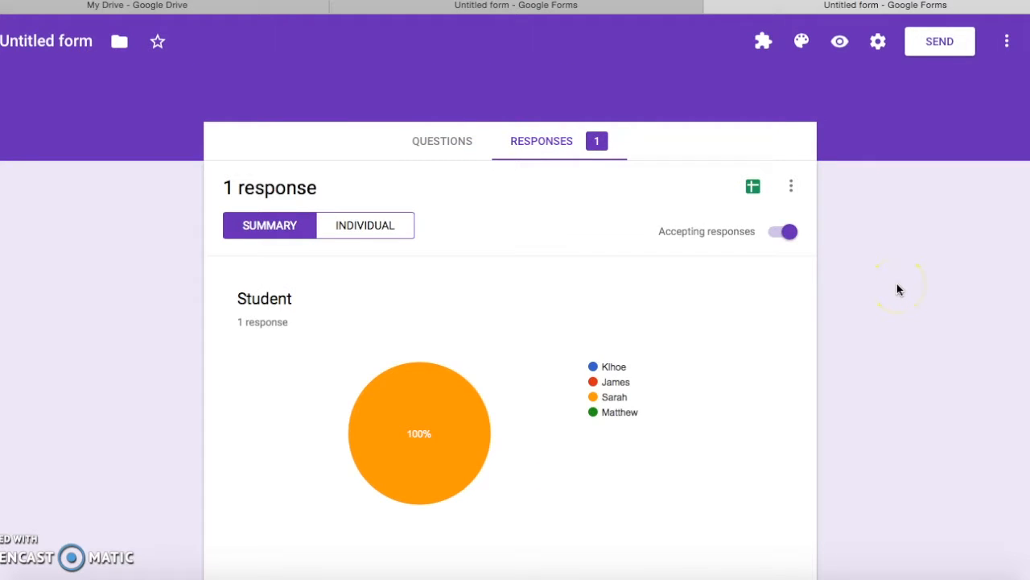
scroll(899, 290, down, 2)
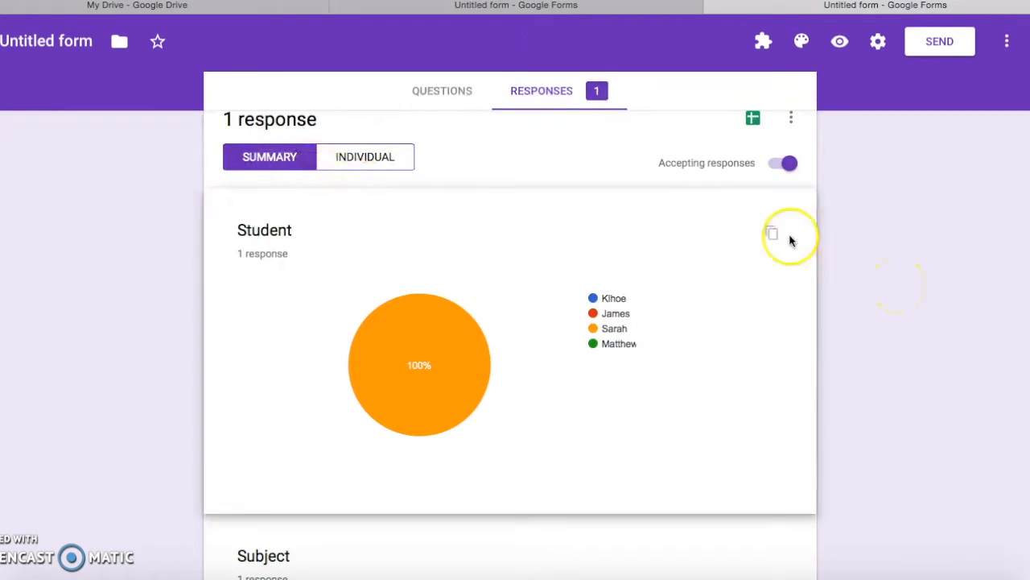
scroll(923, 356, down, 1)
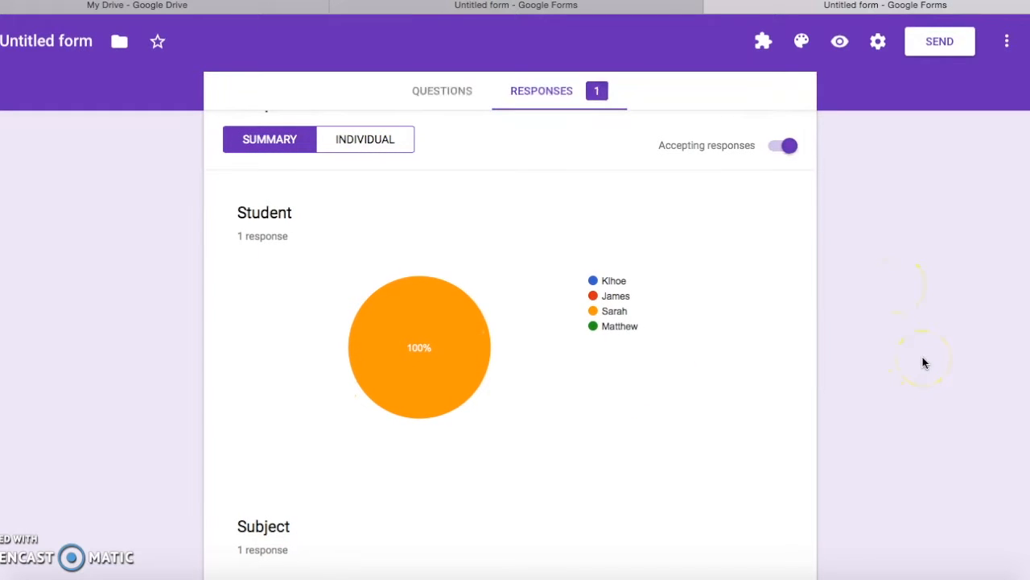
scroll(923, 357, down, 2)
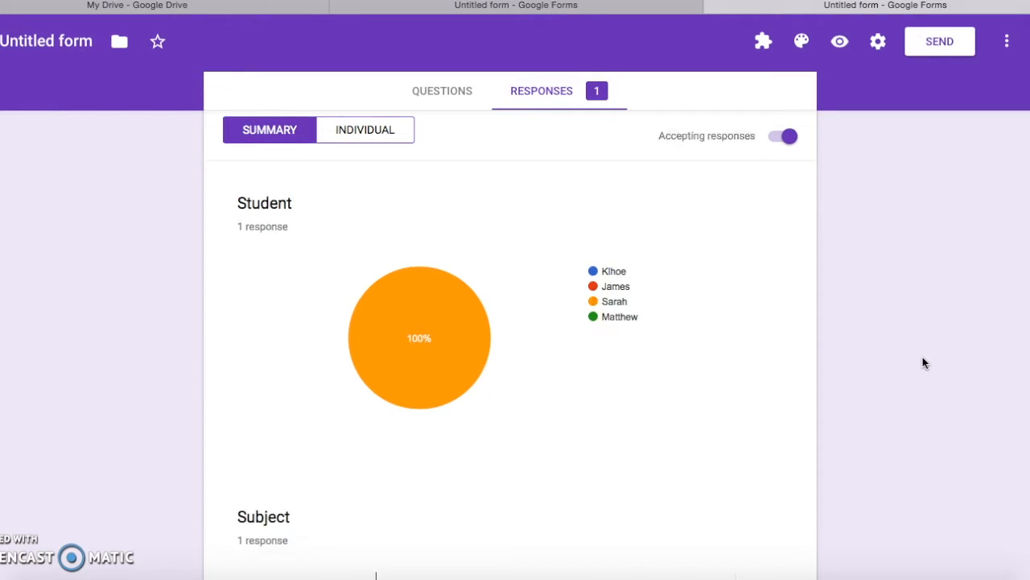
click(541, 269)
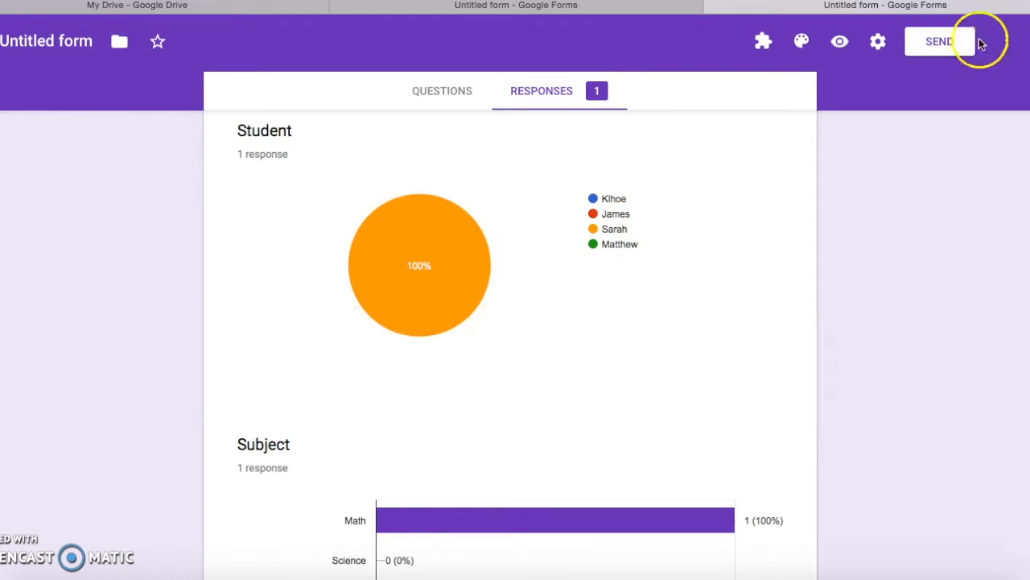
scroll(891, 356, down, 7)
scroll(793, 317, down, 3)
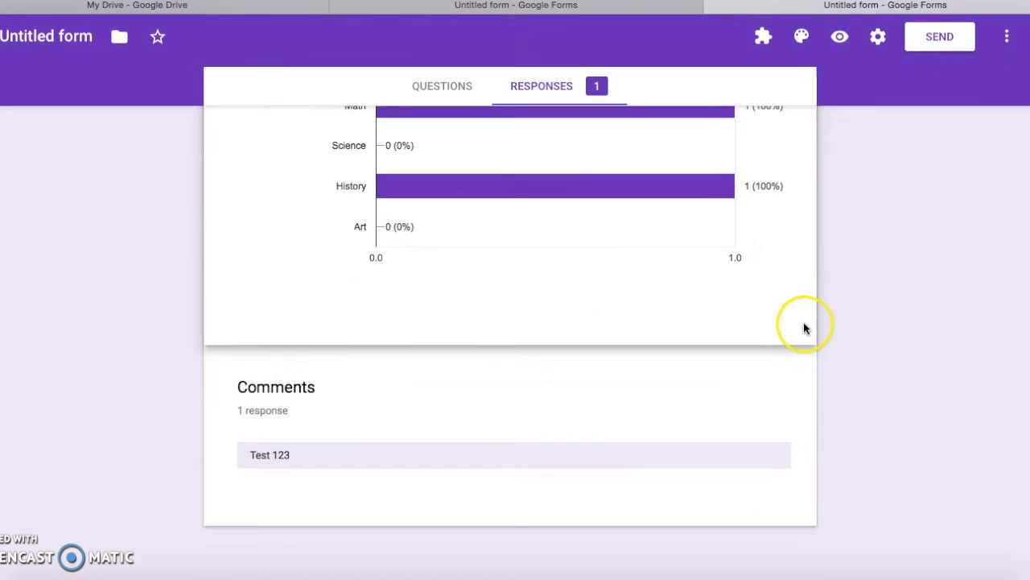
scroll(674, 458, up, 10)
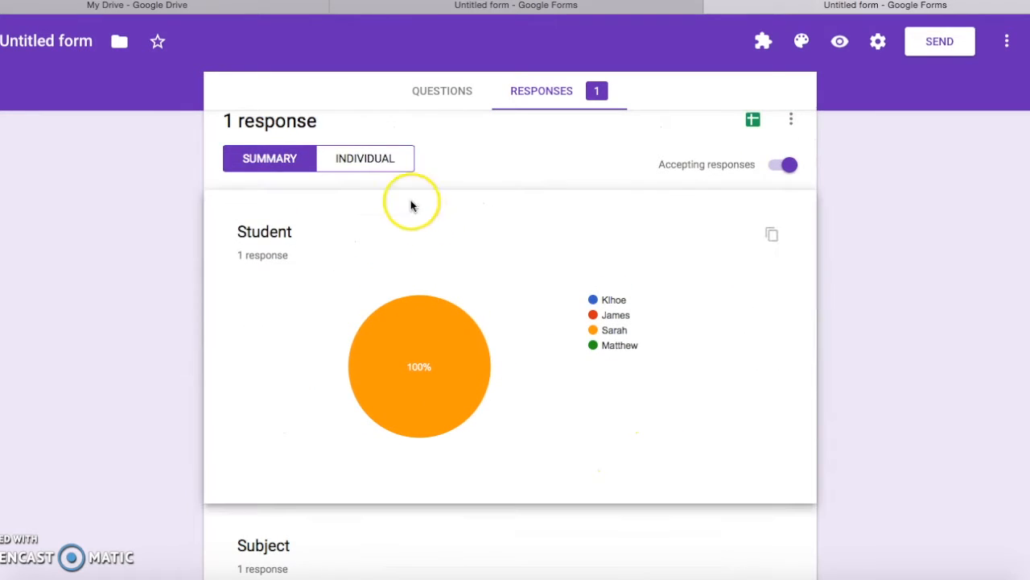
View the individual response's answers and return to the response summary.
click(384, 163)
scroll(891, 359, down, 4)
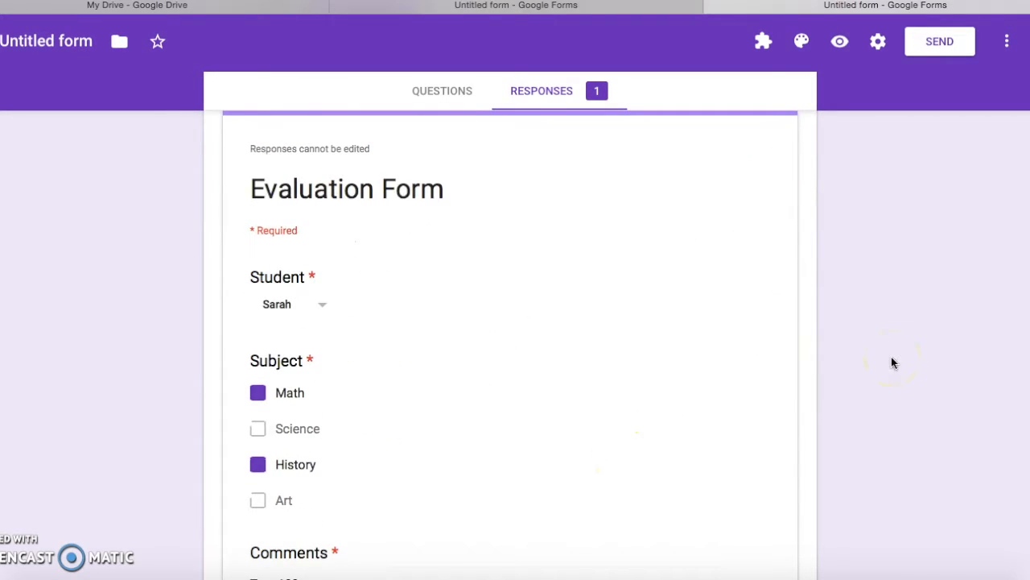
scroll(892, 362, up, 4)
click(290, 218)
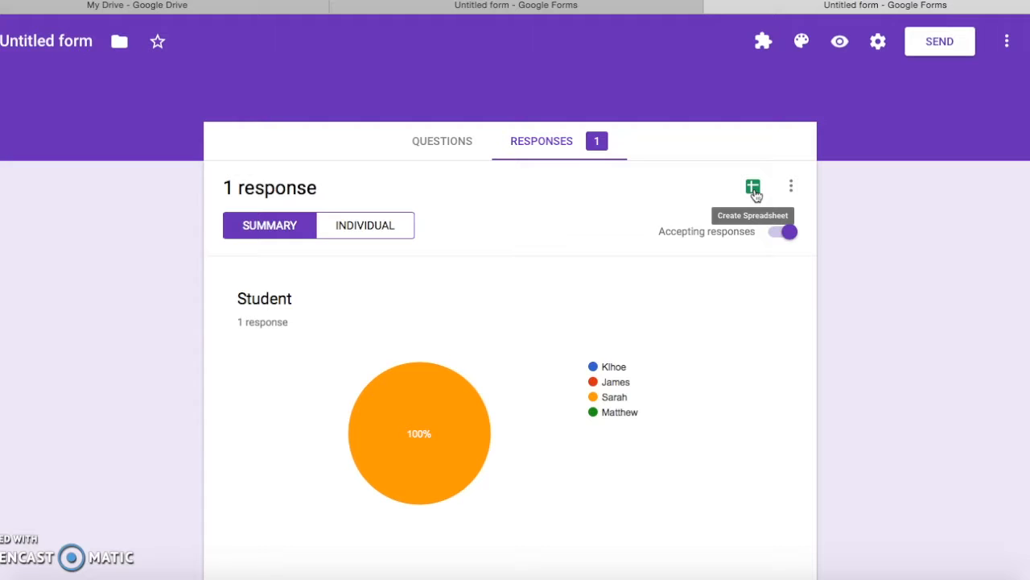
Create a new spreadsheet named "Evaluation" as the destination for the form's responses.
click(754, 190)
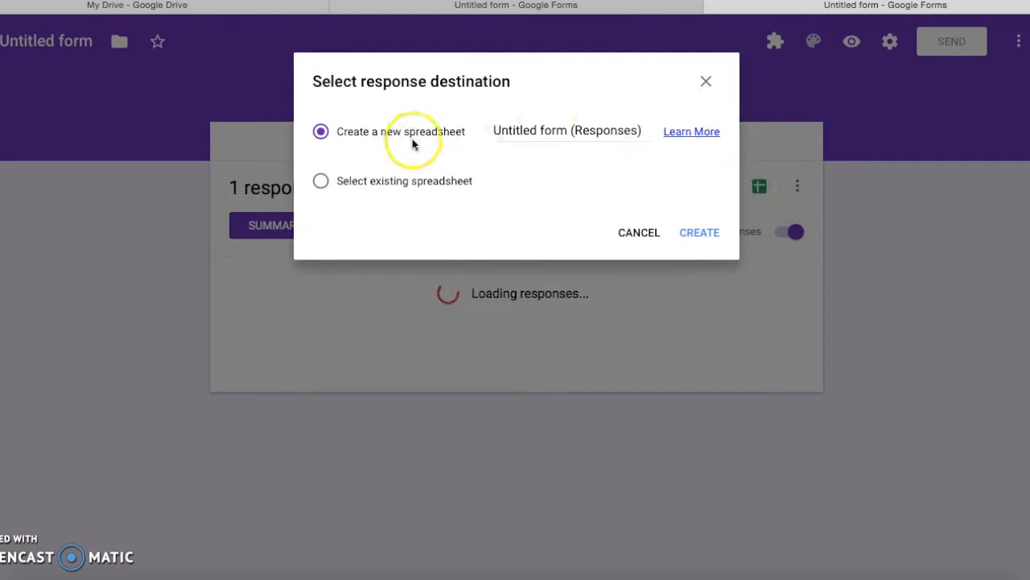
drag(649, 131, 440, 131)
text(Evaluation)
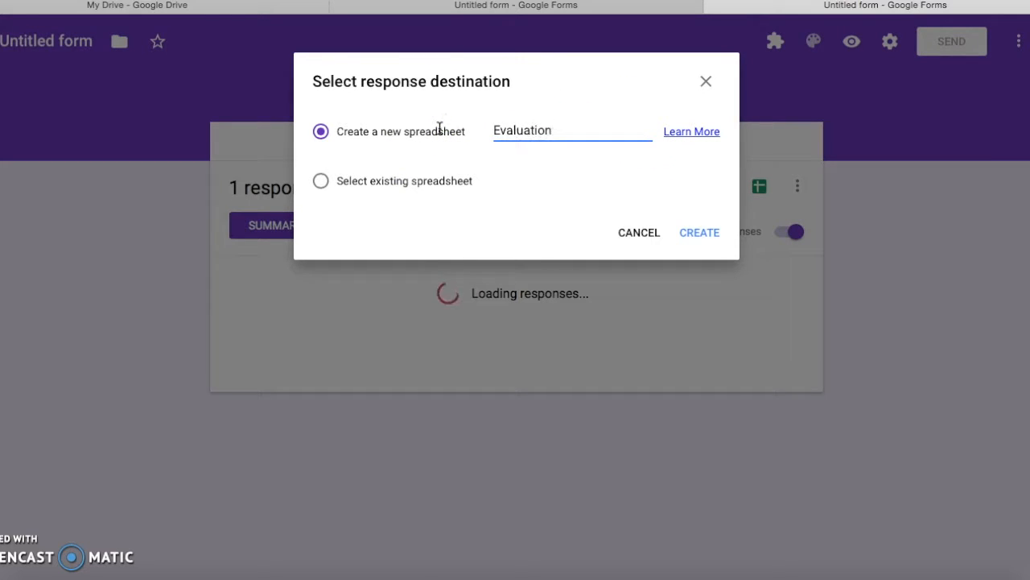
click(626, 125)
click(698, 234)
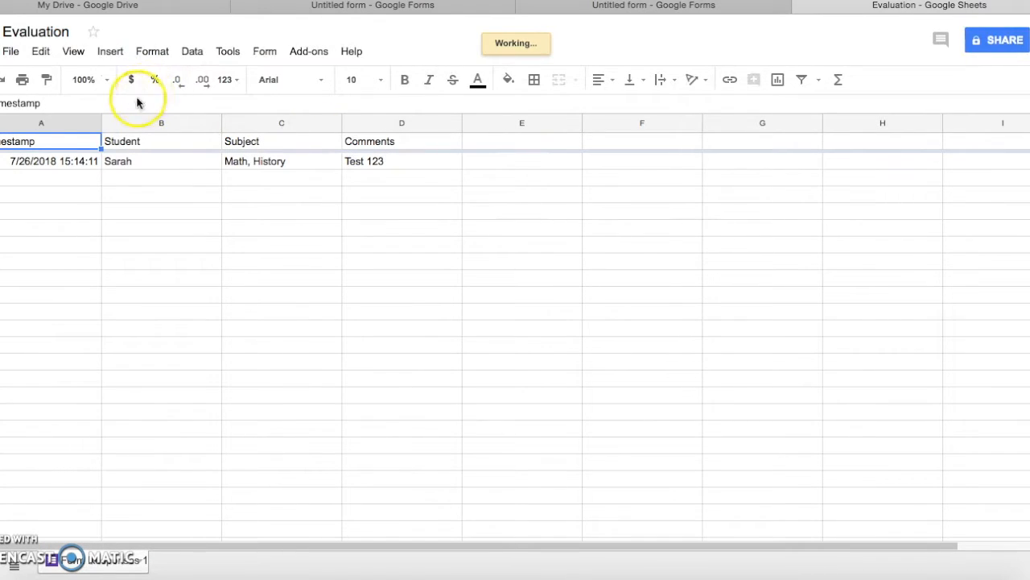
Examine the response's timestamp and the Student column in the response spreadsheet.
click(64, 166)
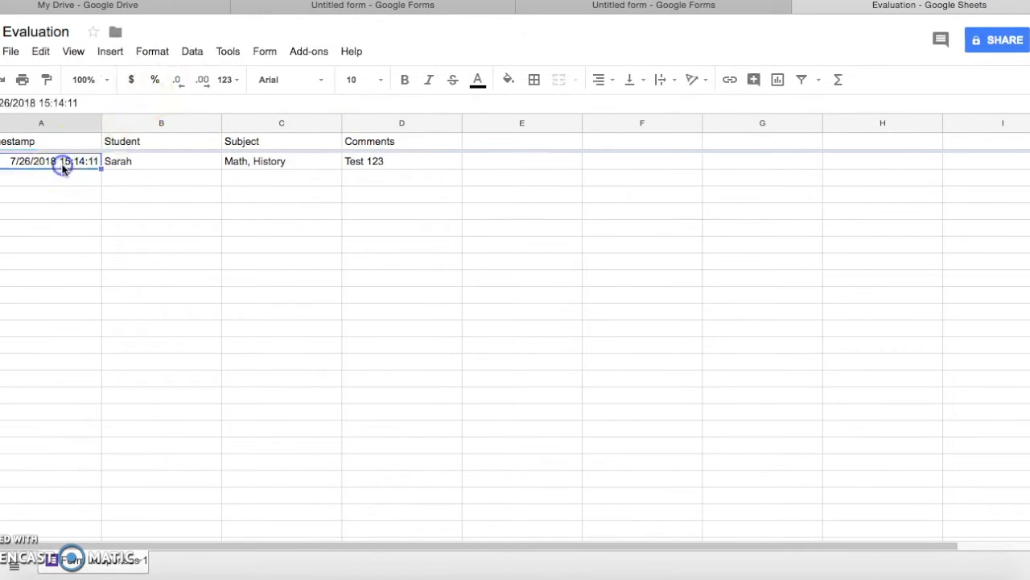
click(136, 144)
click(138, 195)
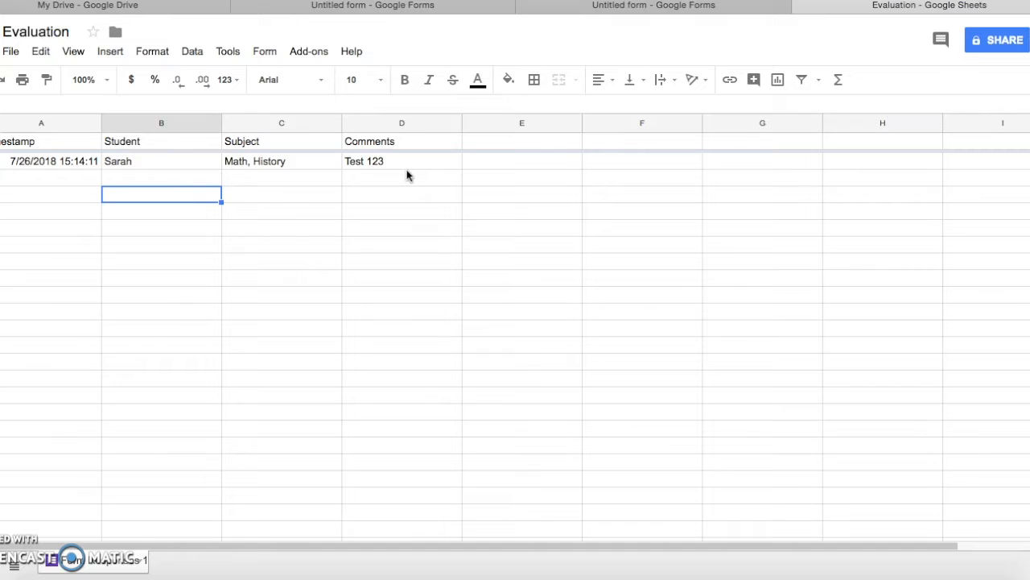
Sort the response sheet A → Z by the Student column.
right_click(182, 124)
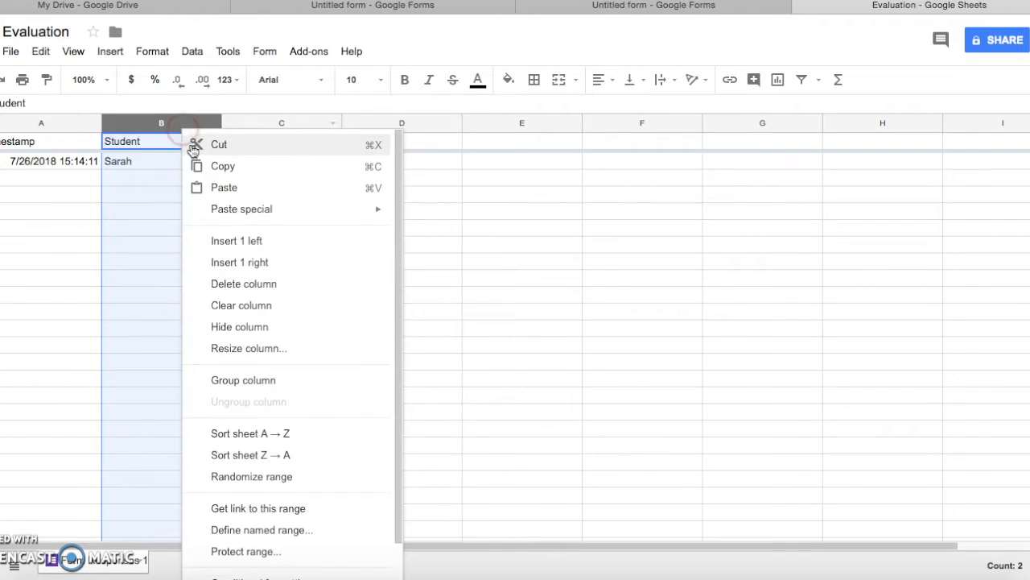
click(305, 434)
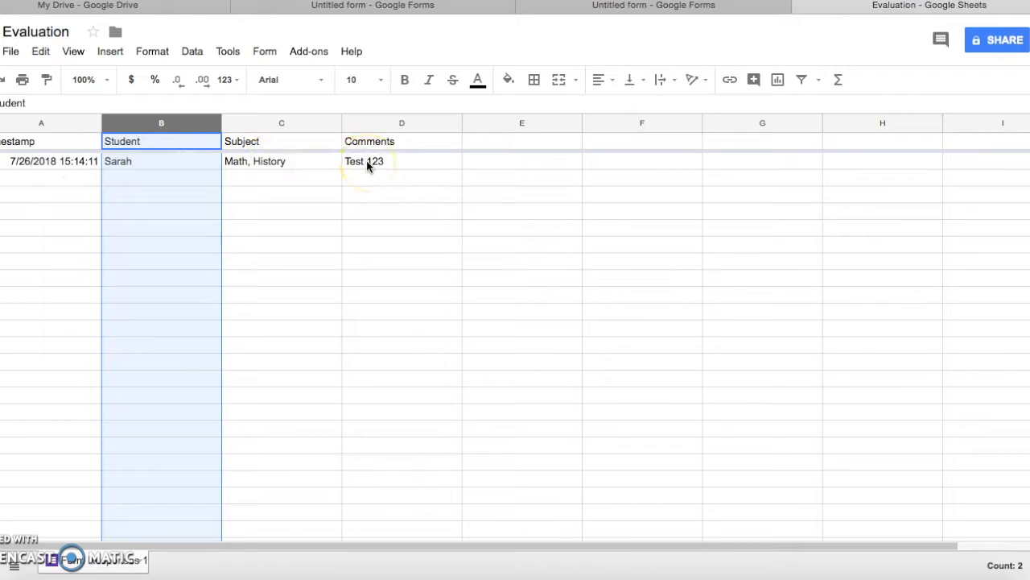
click(334, 128)
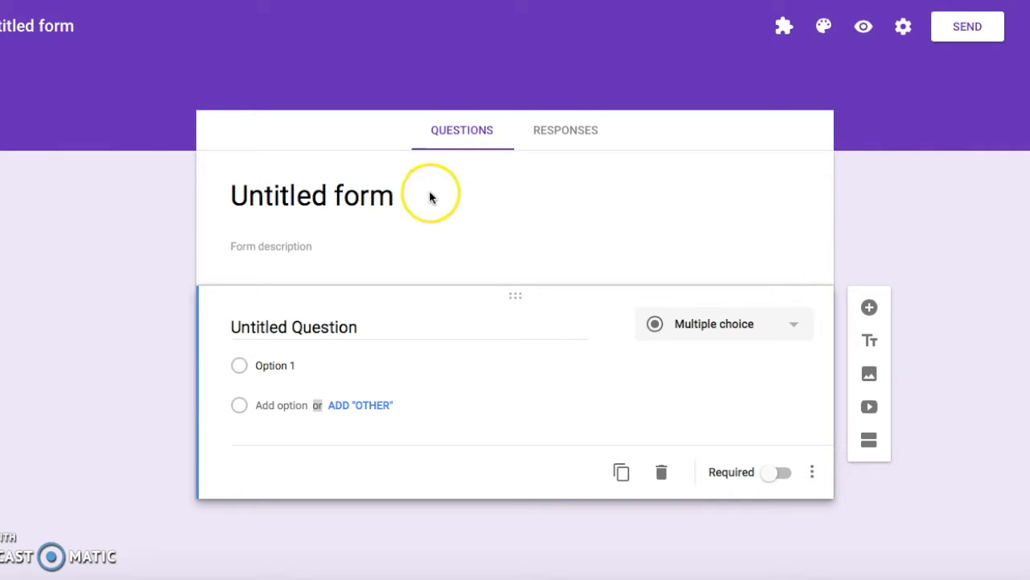
Title the new untitled form "Language Presentation".
click(379, 196)
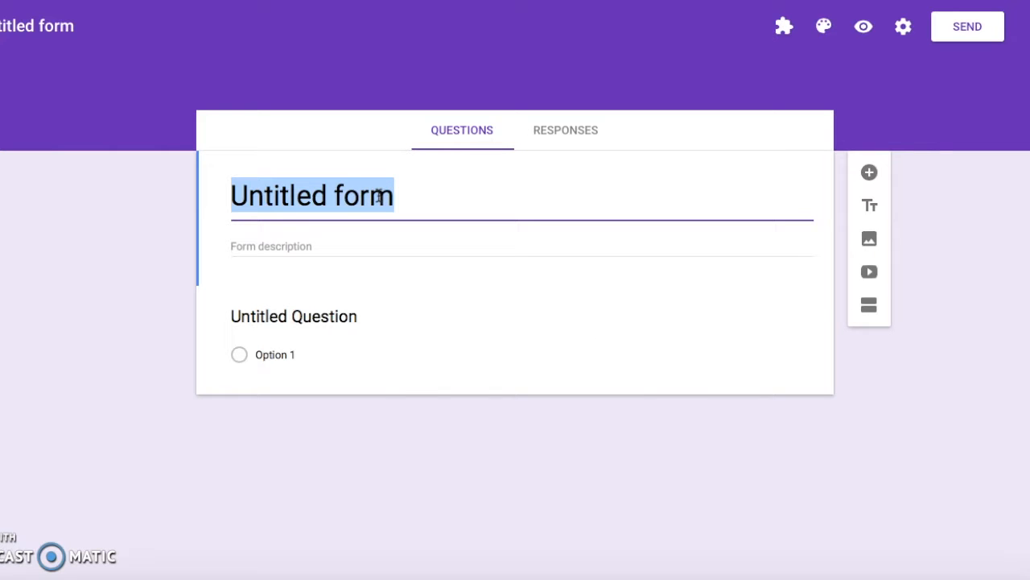
text(Language )
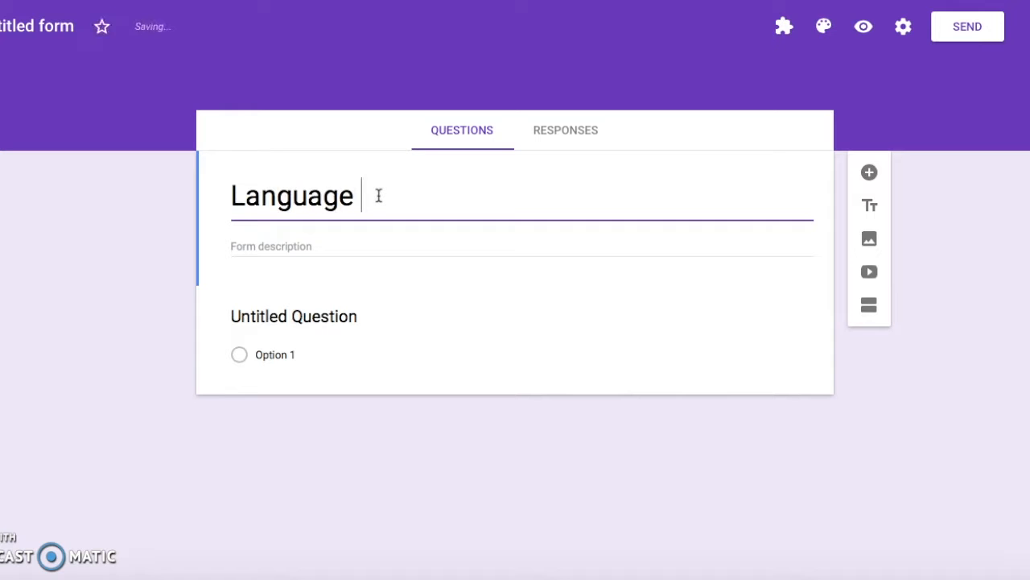
text(Presentation)
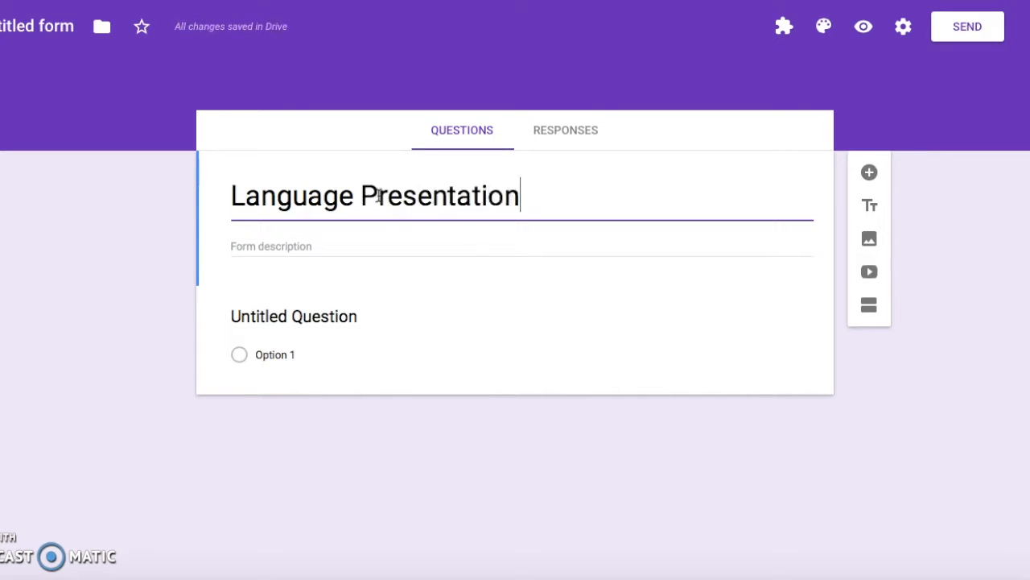
click(321, 223)
Name the first question of the Language Presentation form "Student".
click(313, 314)
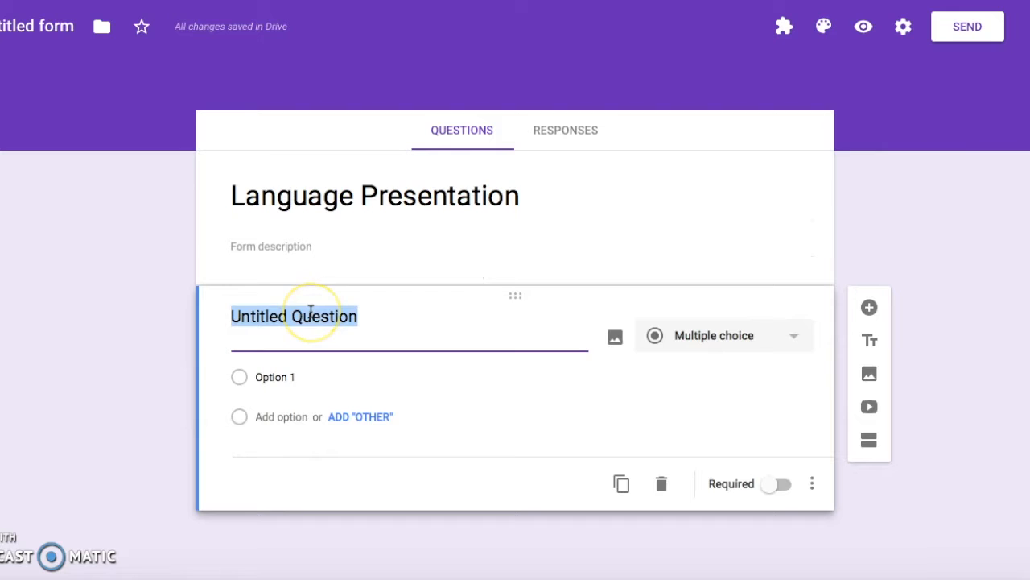
text(Student)
click(272, 358)
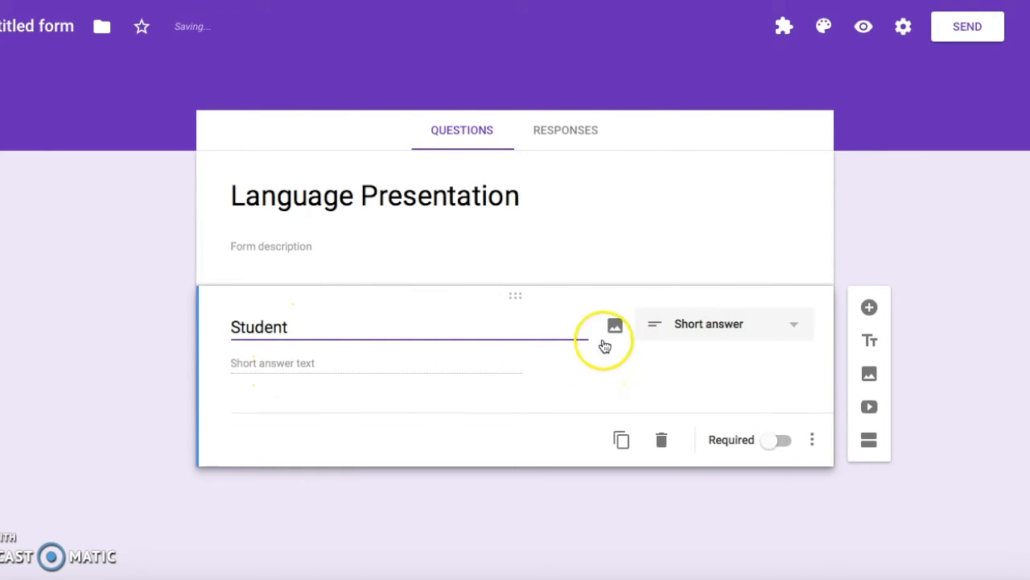
Make the Student question a required dropdown with four students' first names as its options.
click(709, 324)
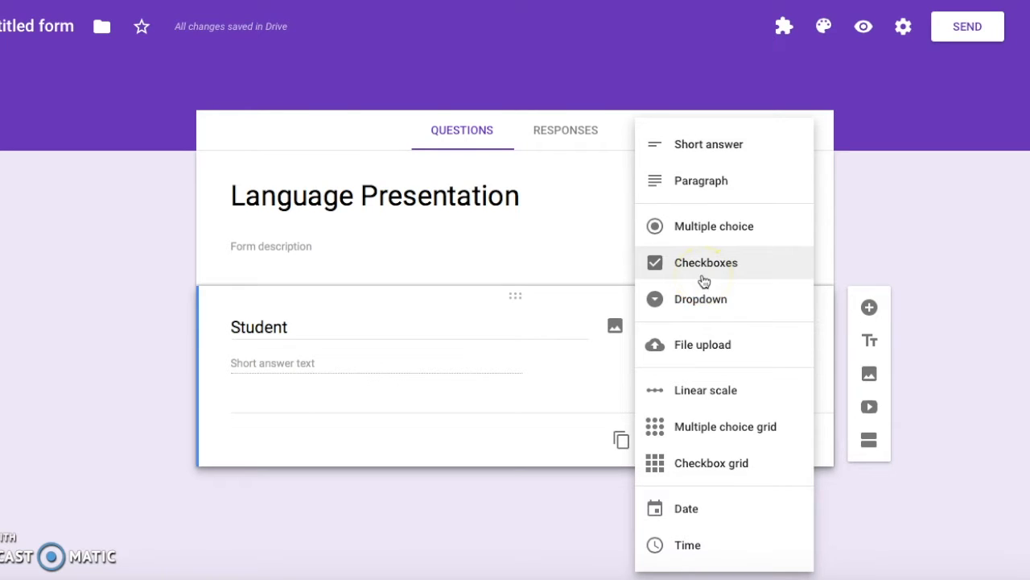
click(706, 300)
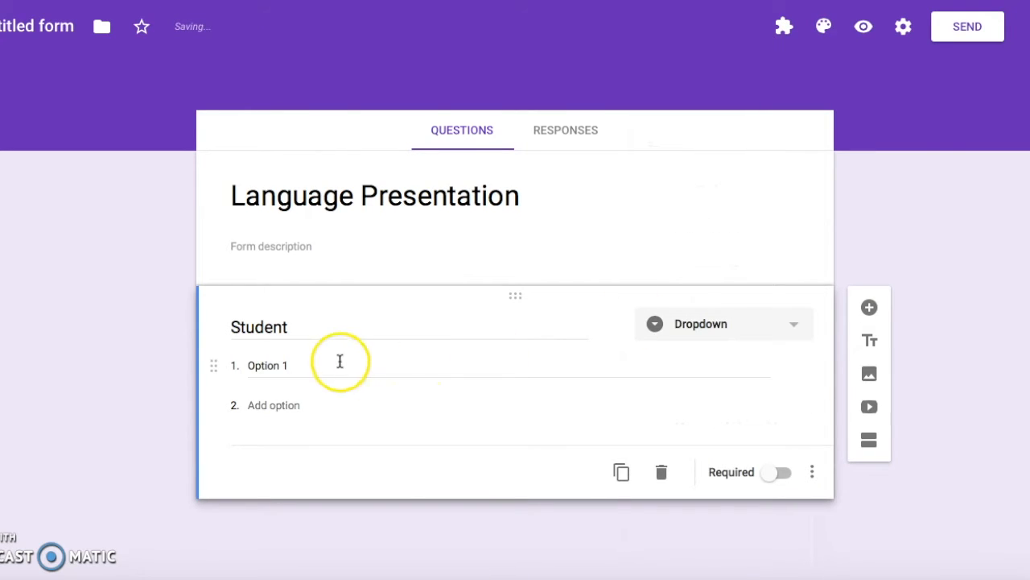
click(340, 362)
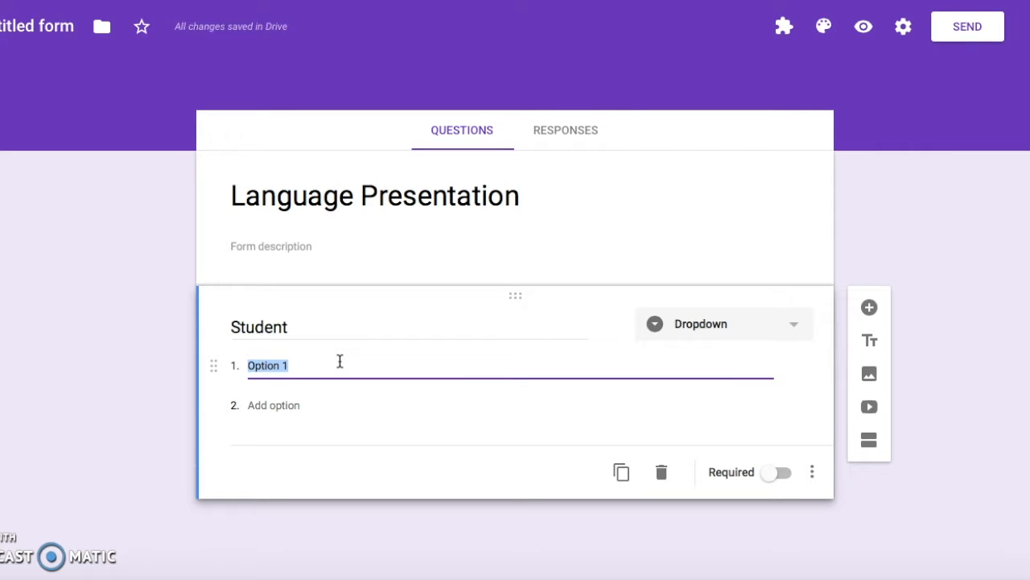
text(Sarah)
key(Return)
text(James)
key(Return)
text(Tyle)
key(Return)
text(Khloe)
scroll(776, 391, down, 1)
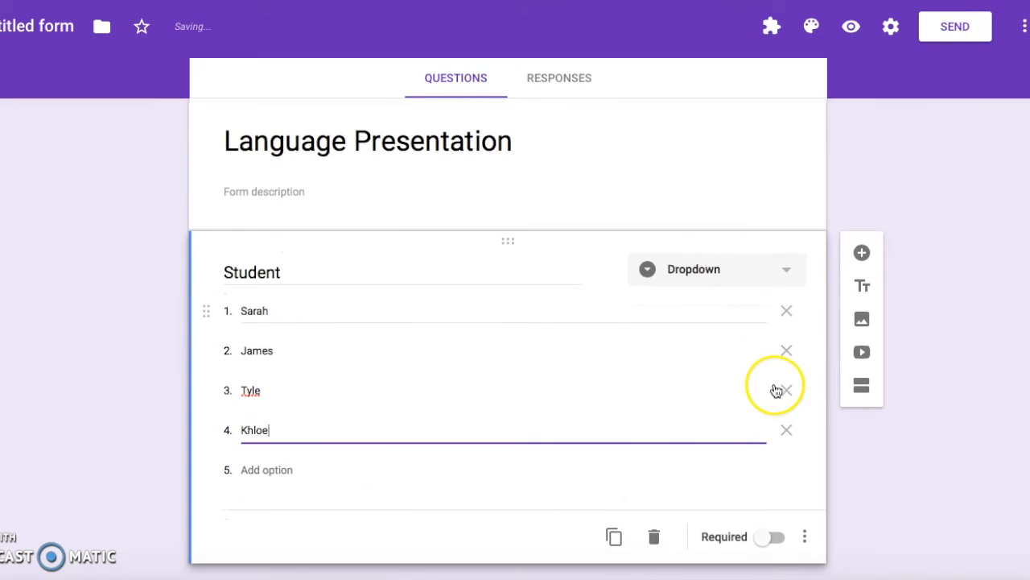
click(773, 537)
scroll(894, 478, down, 1)
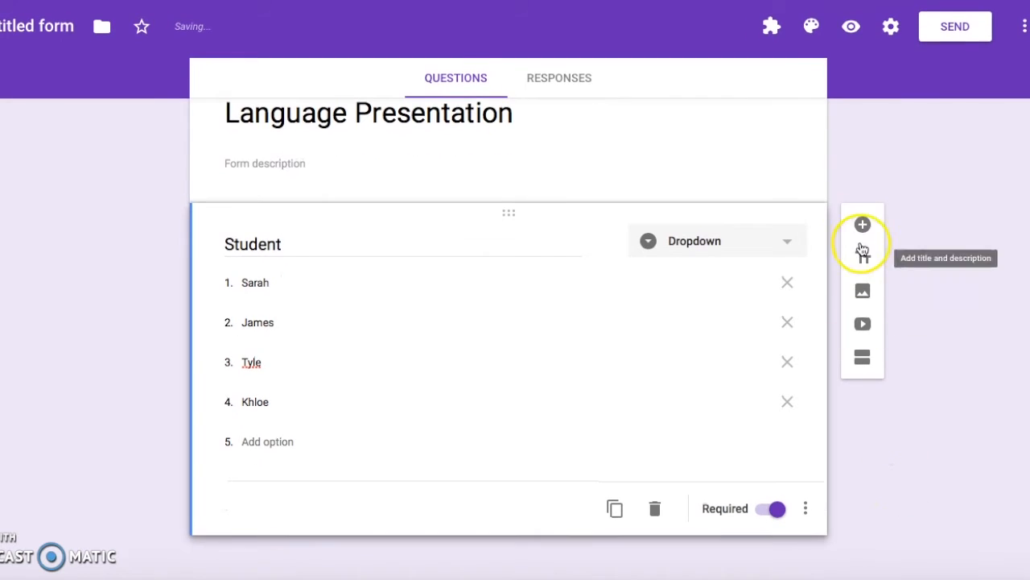
Add a linear scale question below the Student question.
click(863, 225)
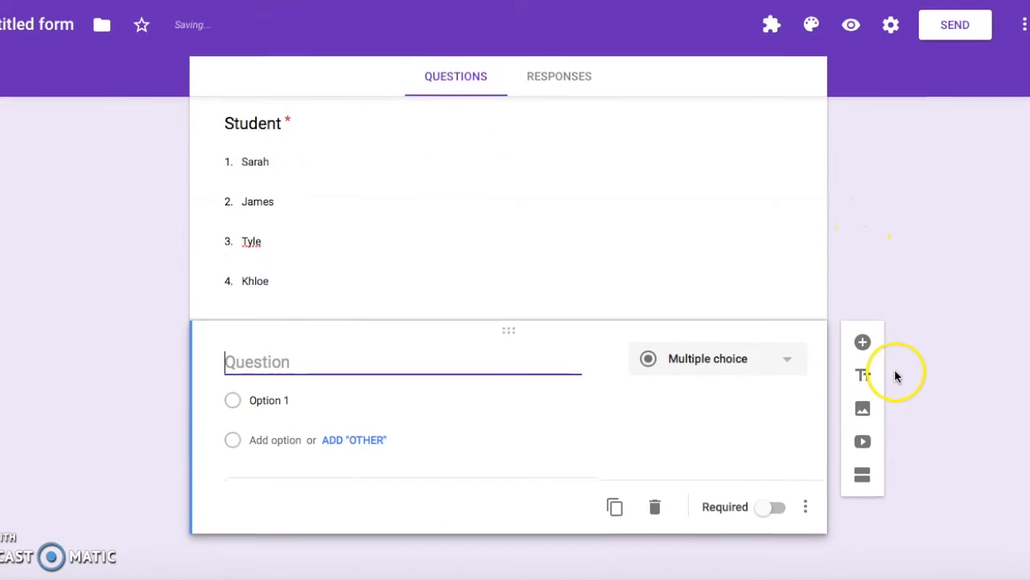
click(780, 363)
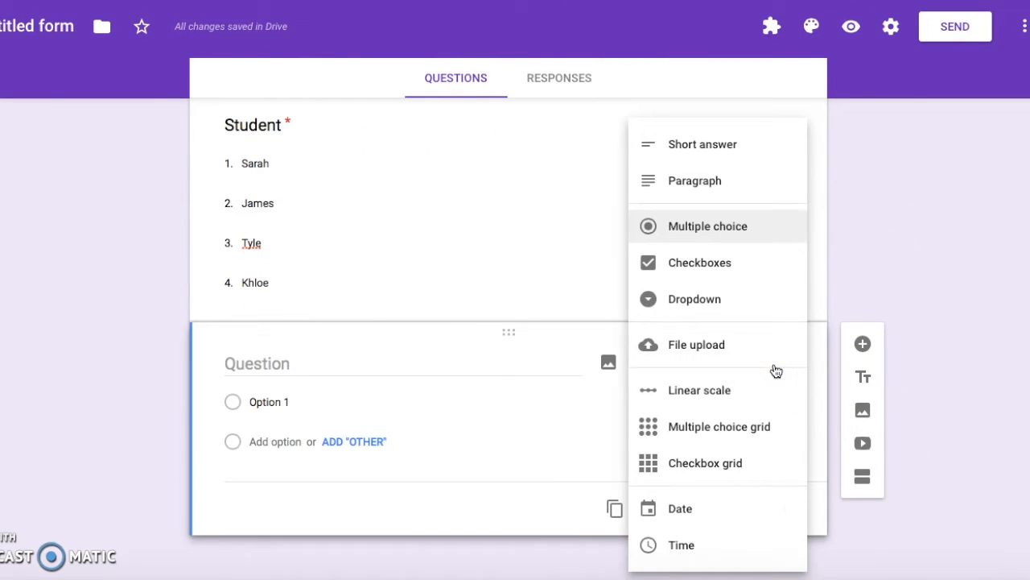
click(757, 388)
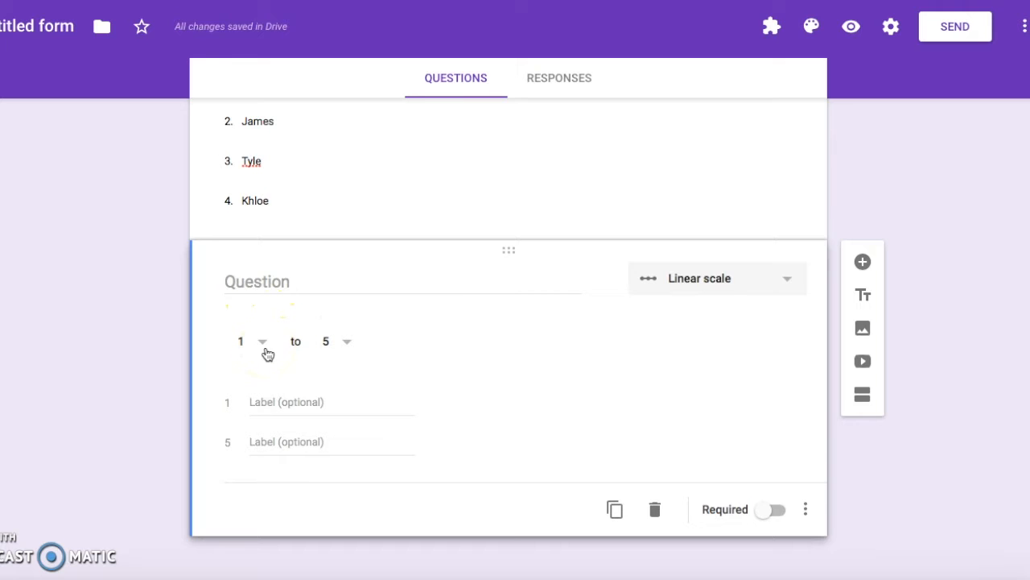
click(346, 346)
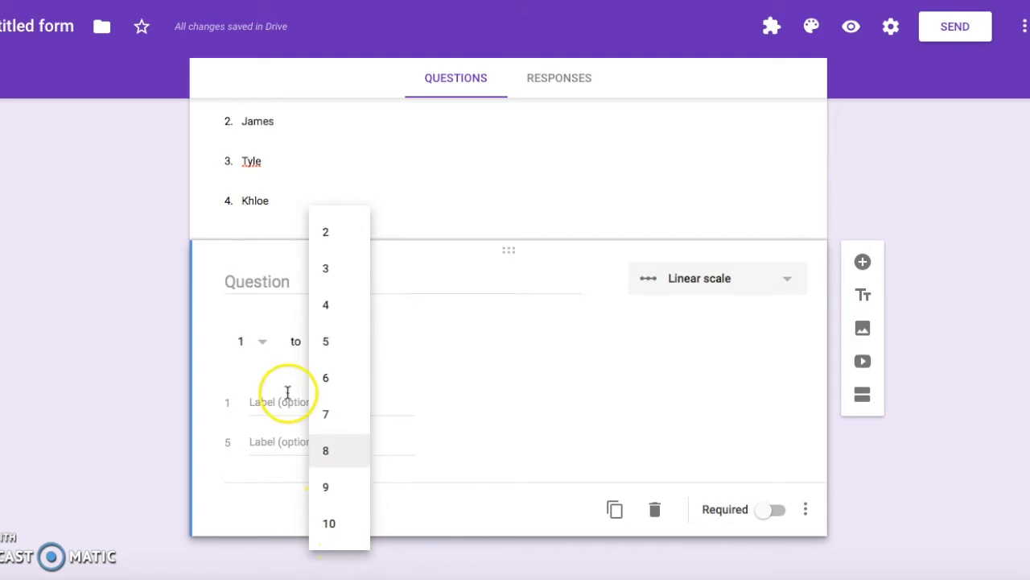
click(444, 399)
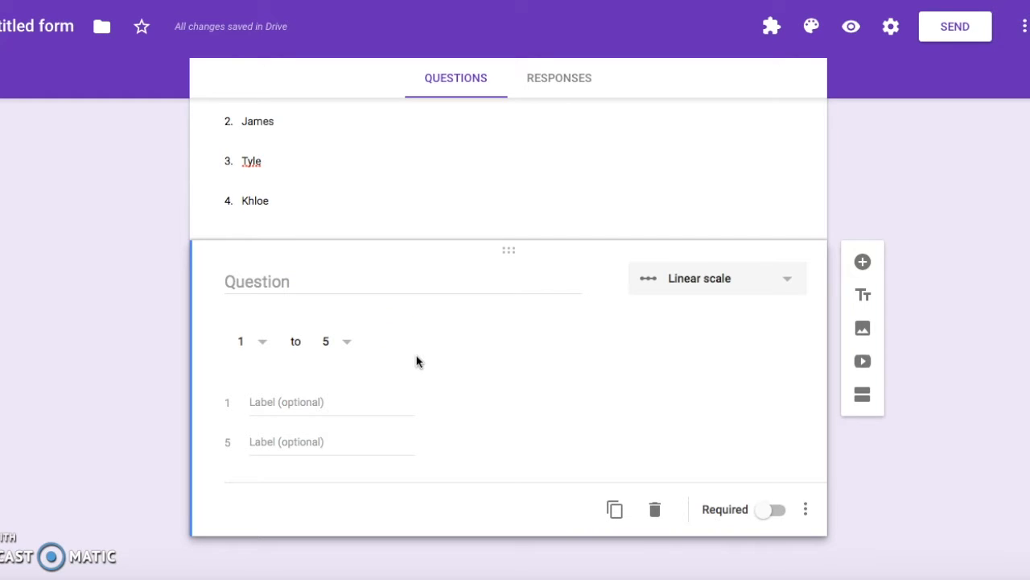
Set the linear scale's range from 0 to 4 and title the question "Clarity".
click(277, 341)
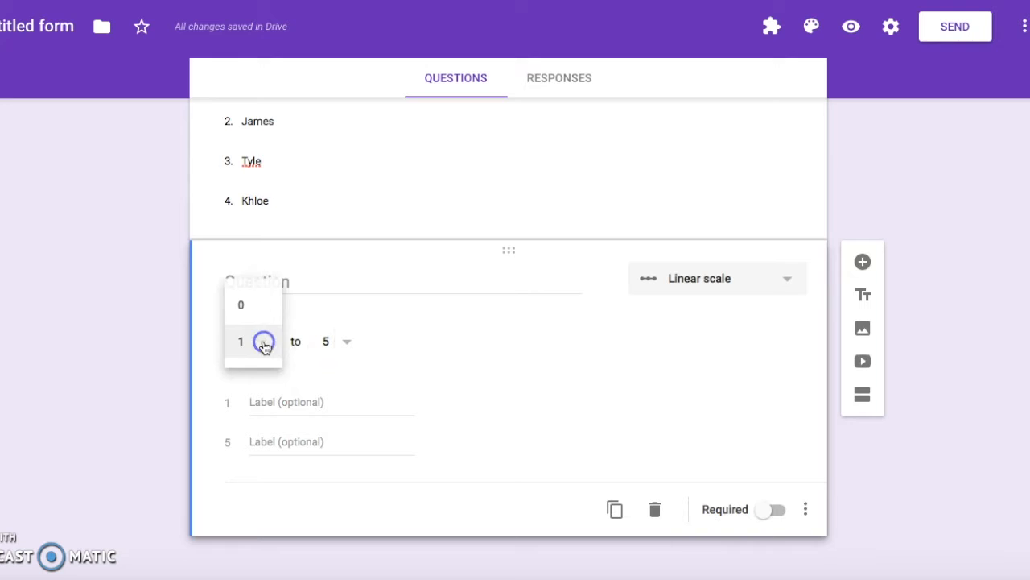
click(263, 298)
click(340, 341)
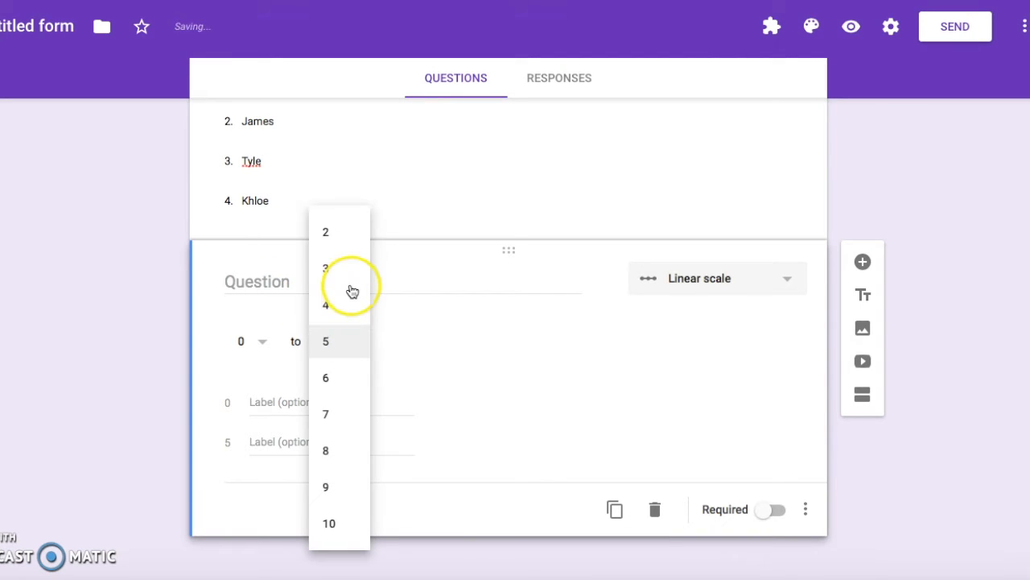
click(350, 304)
click(306, 281)
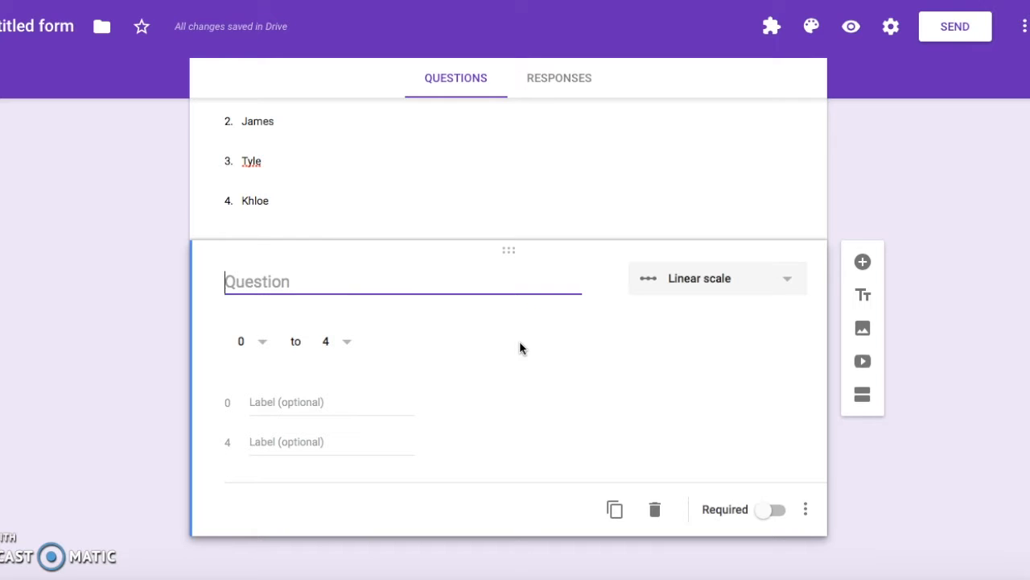
text(Clarity)
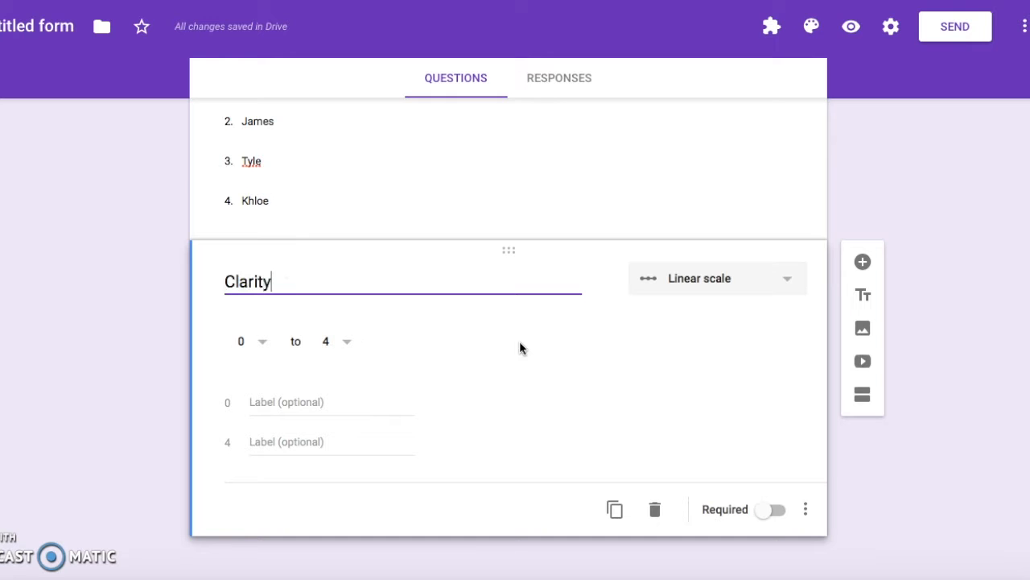
click(509, 420)
Label the Clarity scale's 0 end "Not clear at all" and its 4 end "very clear all the time", and make the question required.
click(386, 401)
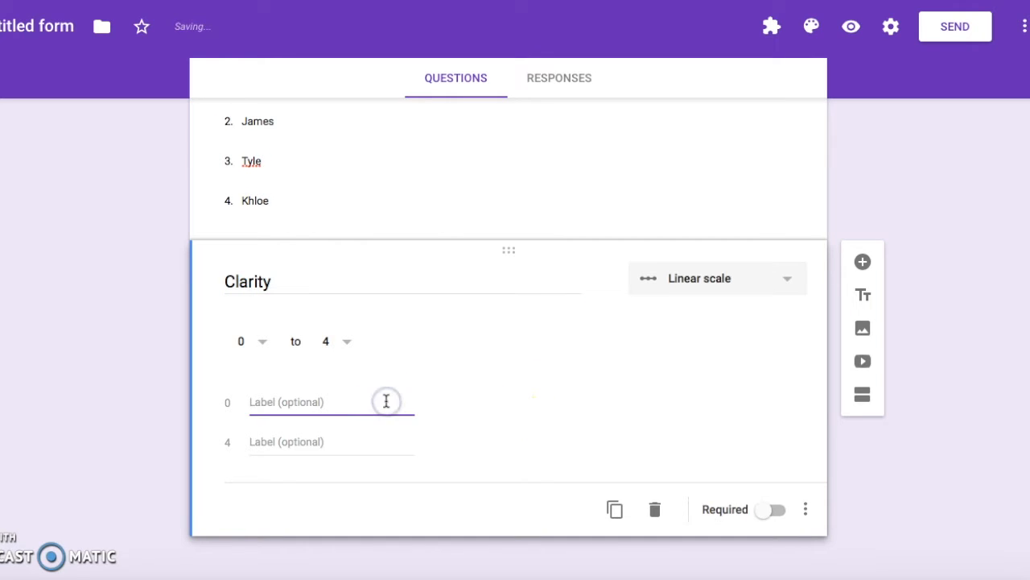
text(Not cle)
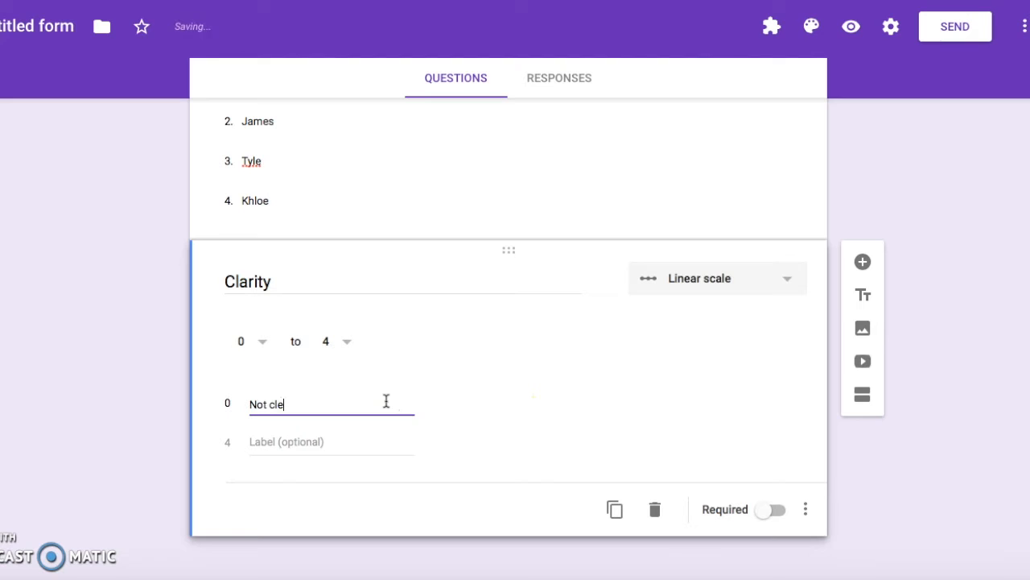
text(ar at all)
key(Tab)
text(v)
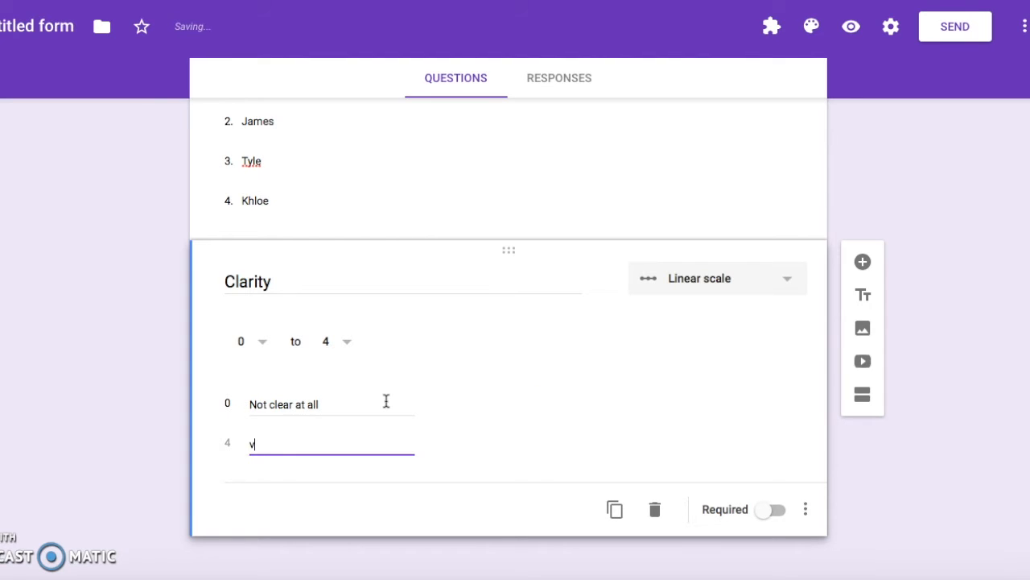
text(ery clear all the time)
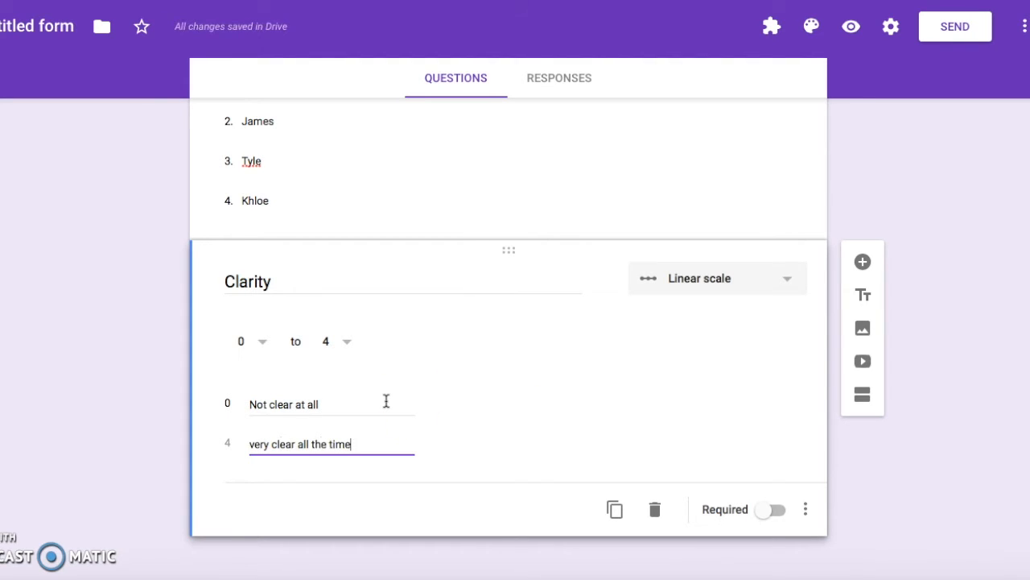
click(585, 361)
click(552, 467)
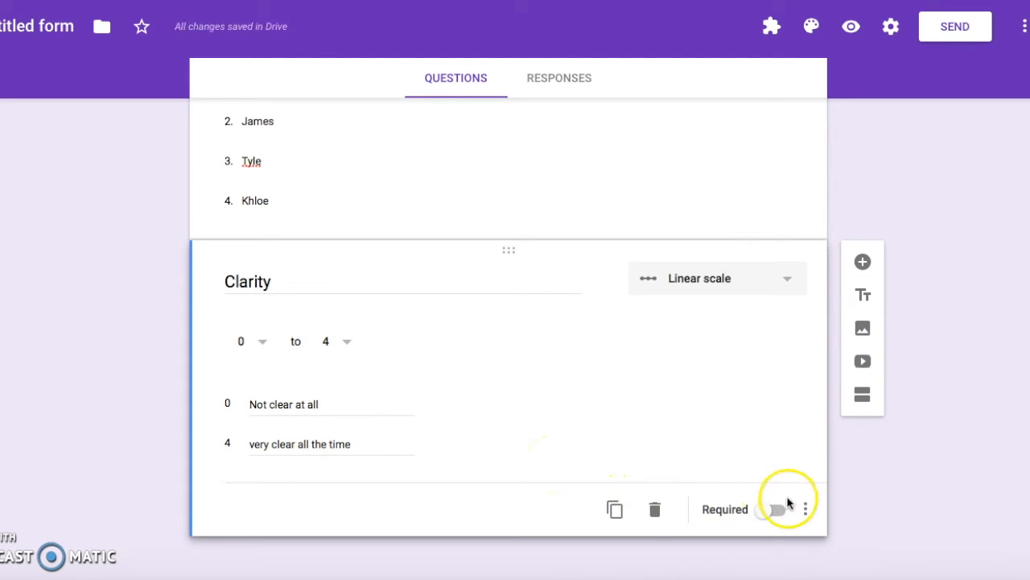
click(772, 514)
click(885, 473)
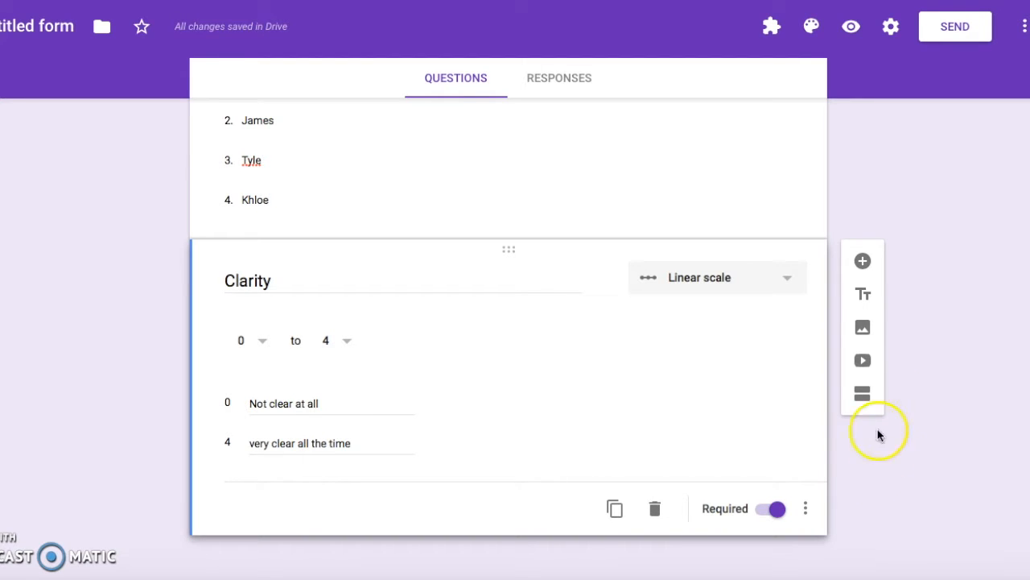
Add a checkboxes question below Clarity and title it "Components".
click(863, 260)
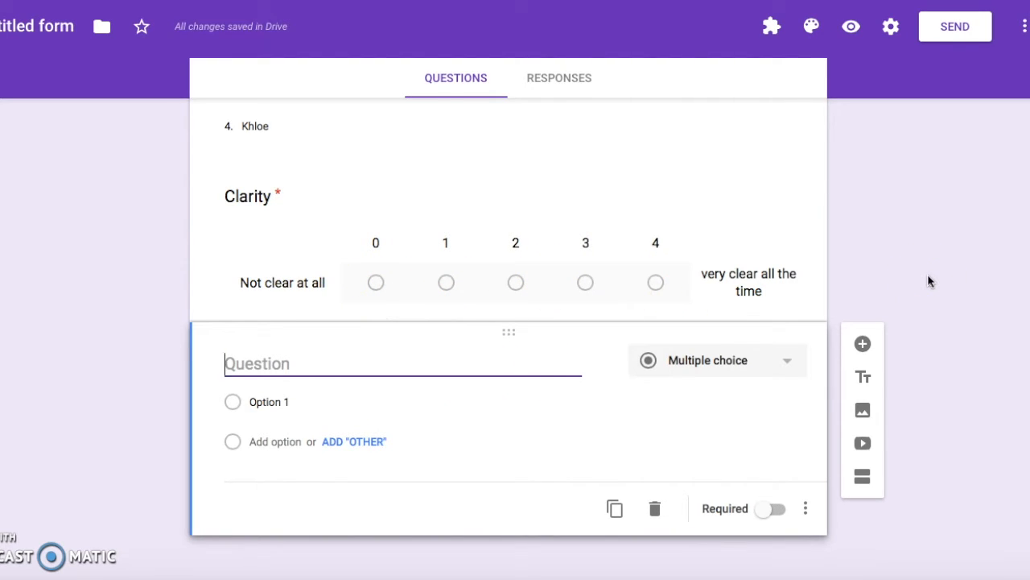
click(773, 360)
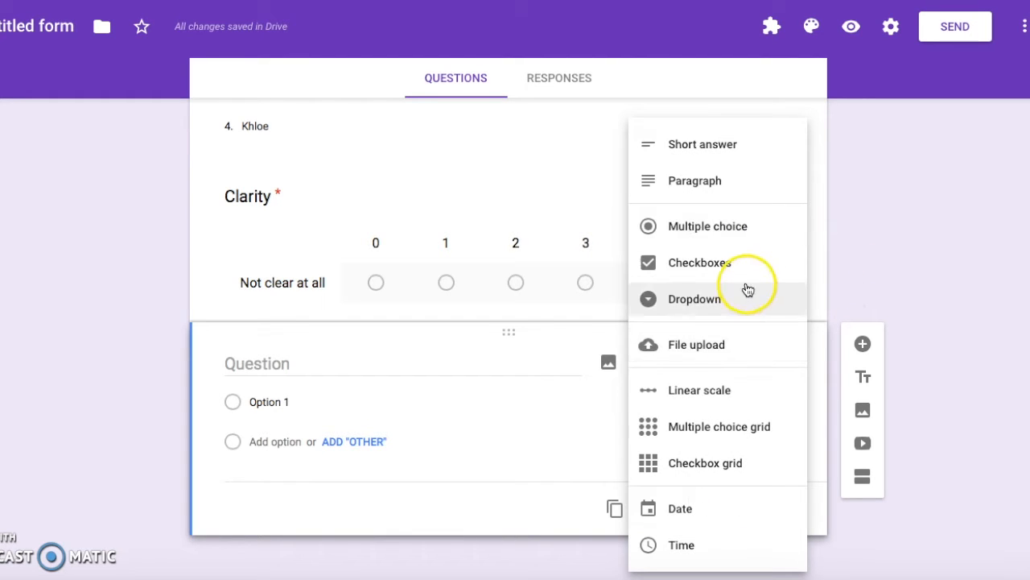
click(747, 270)
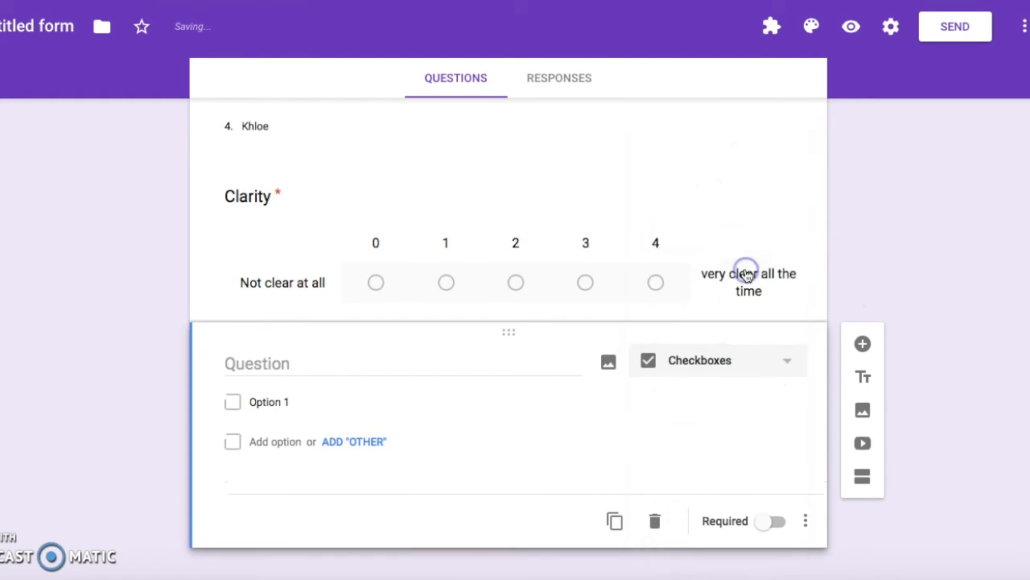
click(475, 367)
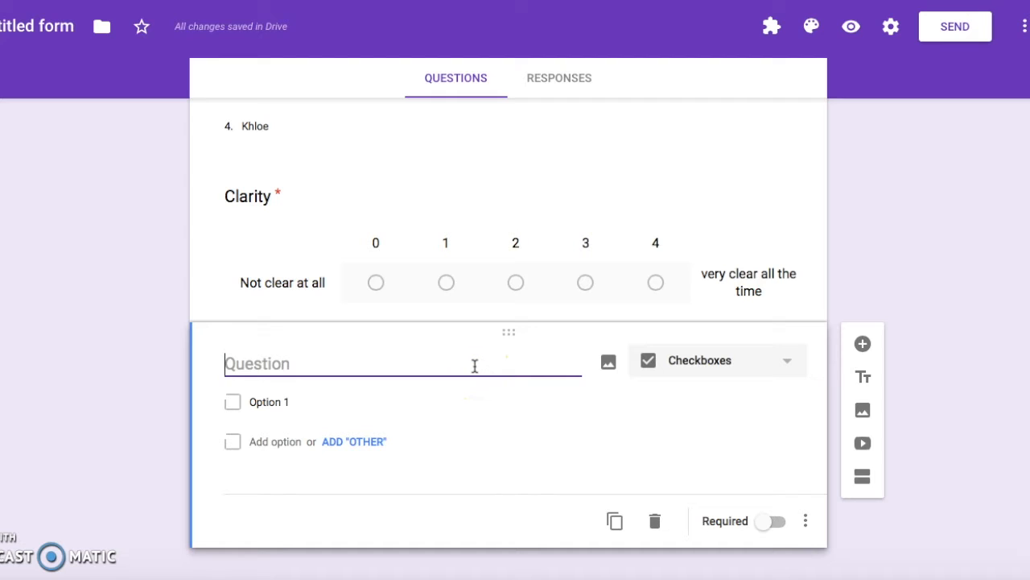
text(Components)
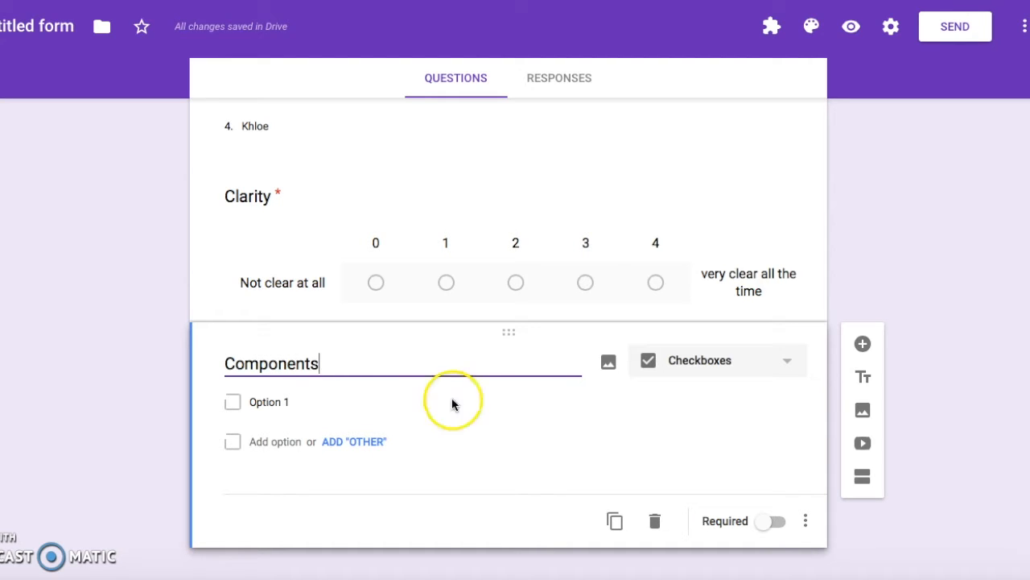
Give the Components question the options "Introduction", "Argument", "supporting information" and "Concluding sentence", and make it required.
click(306, 403)
text(Introduction)
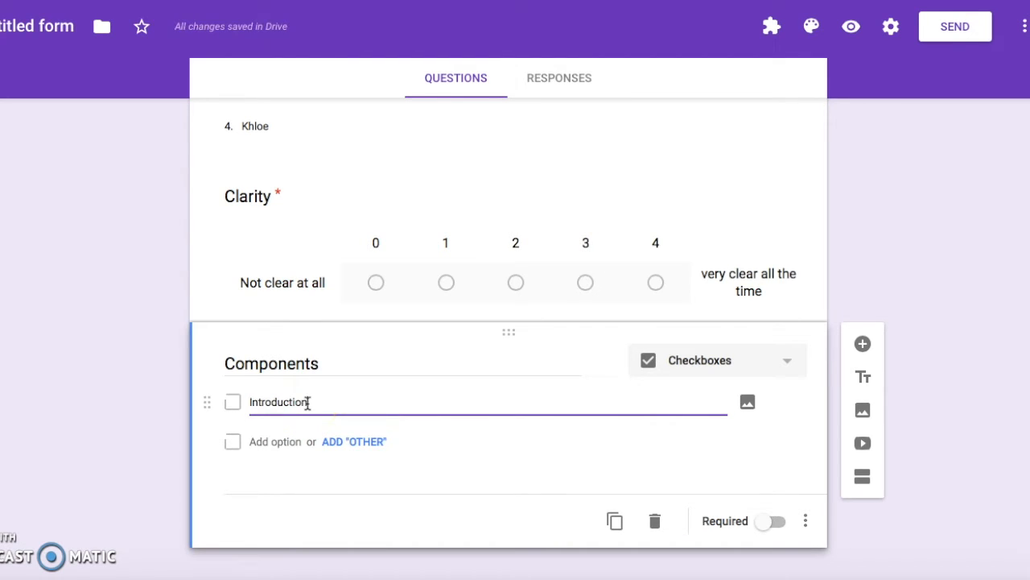
click(258, 441)
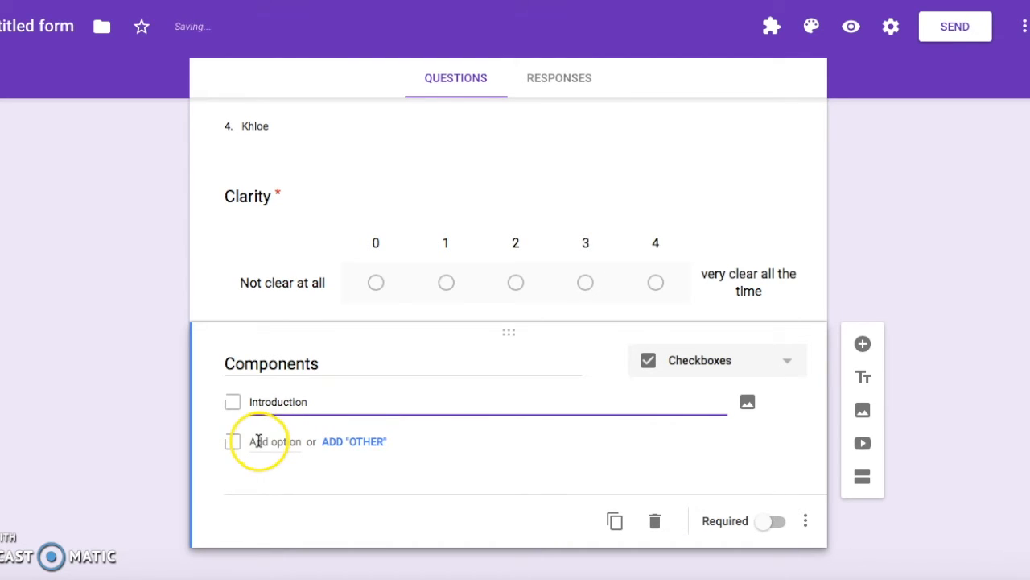
text(Argument)
key(Return)
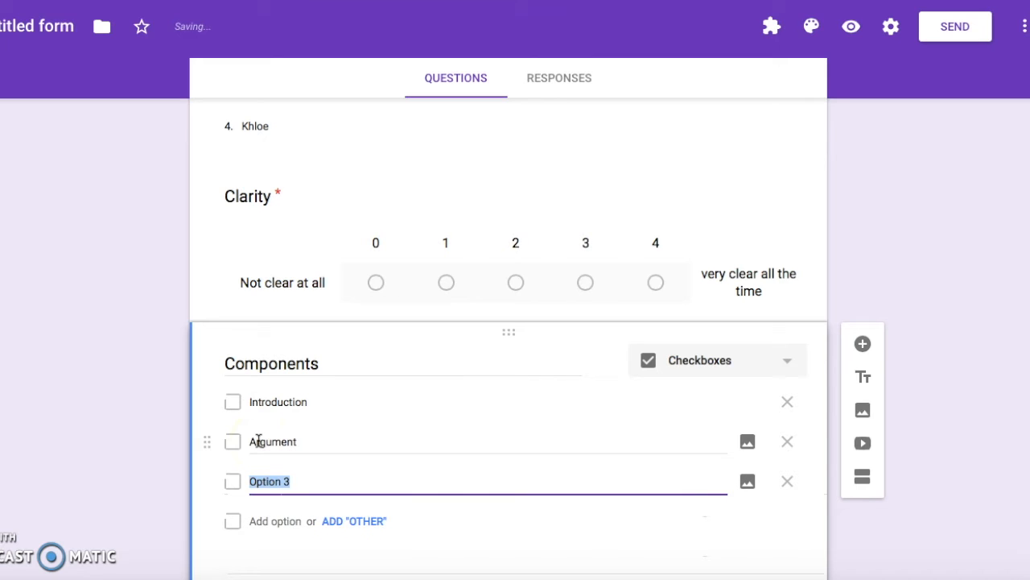
text(supporting information)
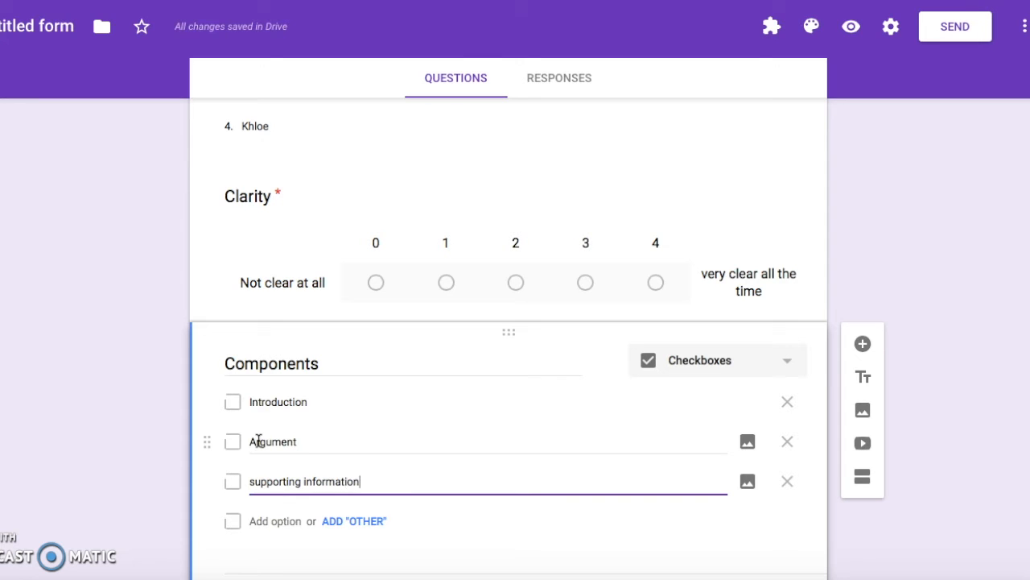
key(Return)
text(Concluding sentence)
click(897, 308)
scroll(897, 307, down, 1)
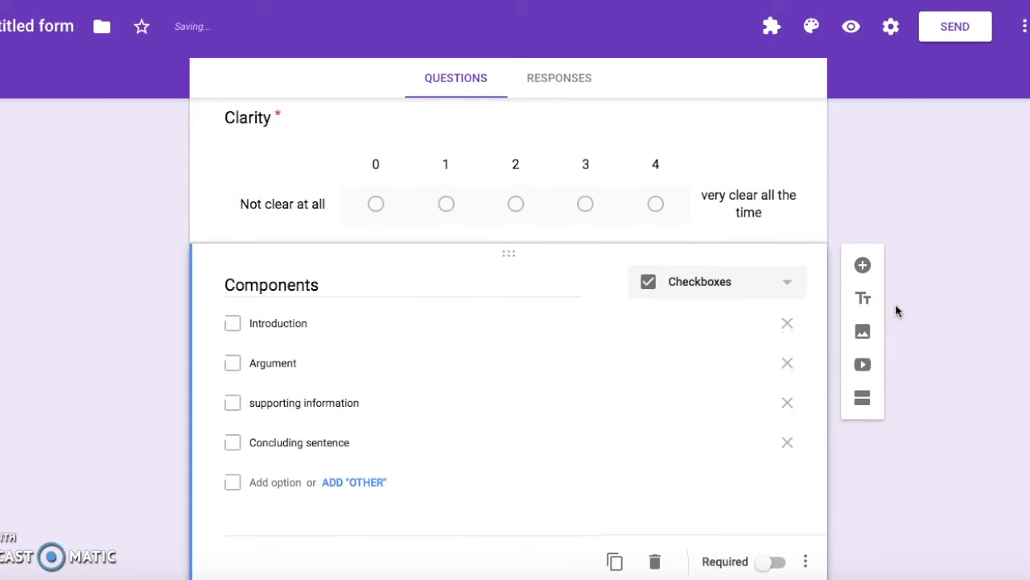
click(774, 561)
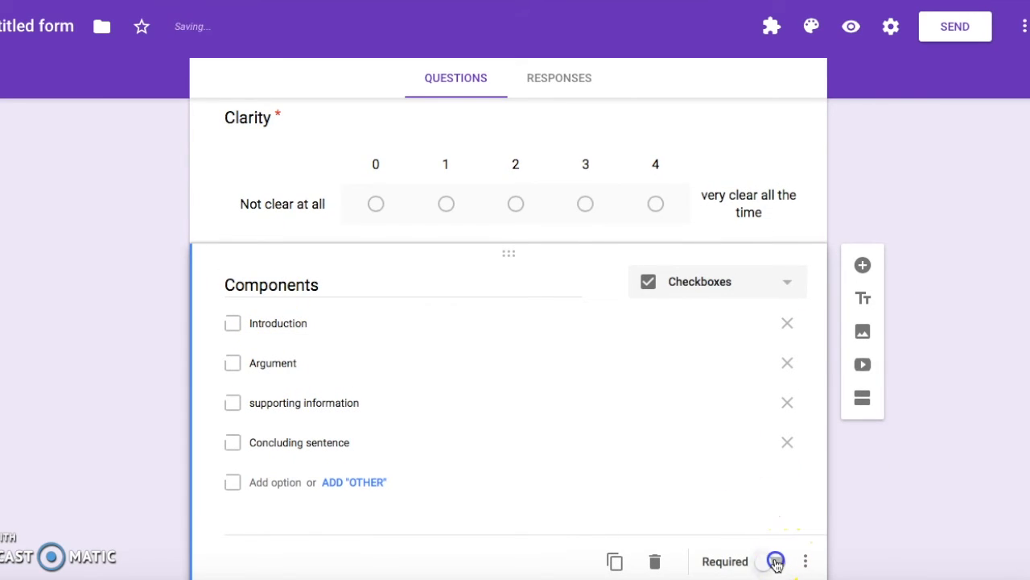
scroll(921, 435, down, 1)
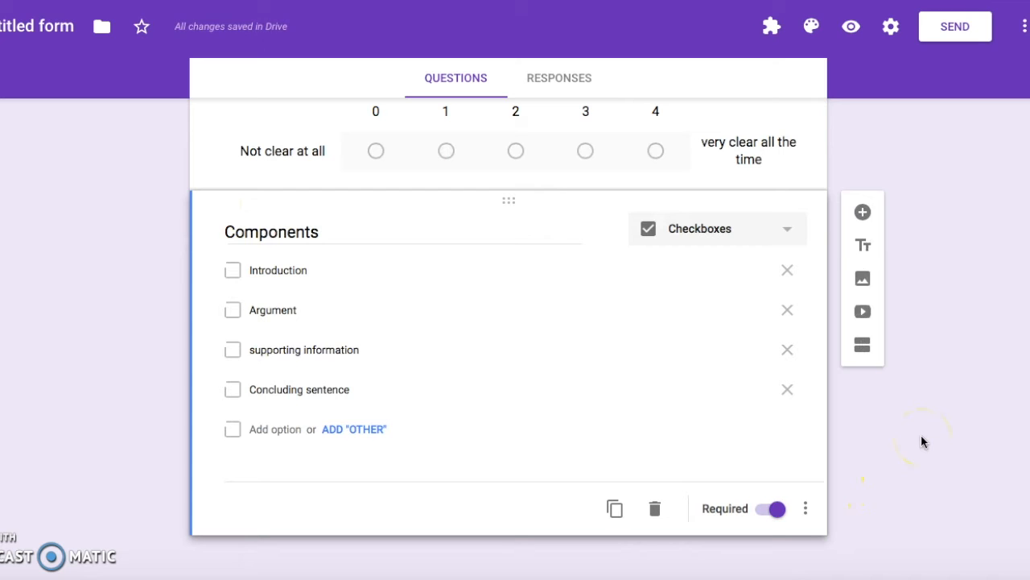
scroll(921, 435, up, 1)
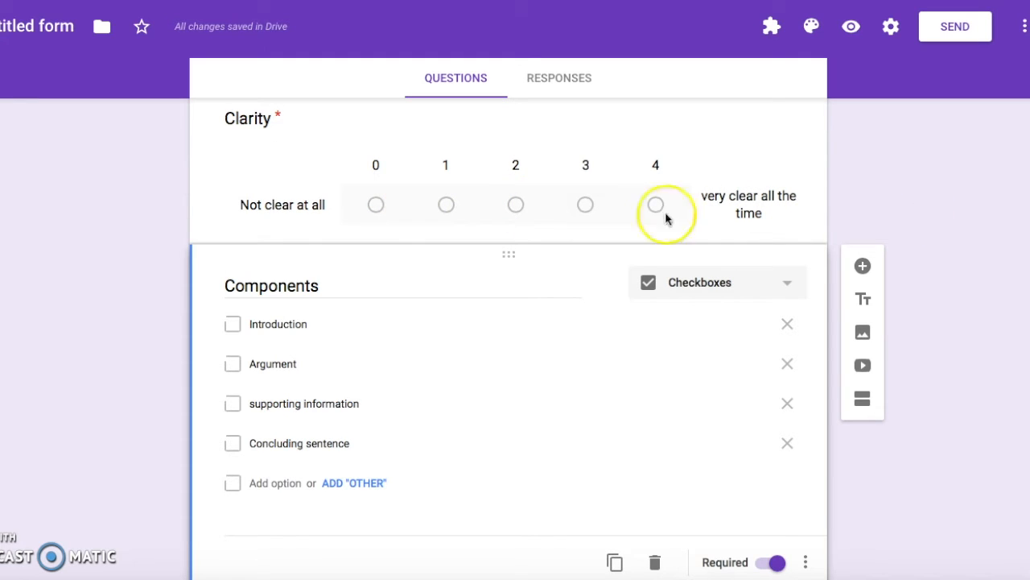
click(234, 326)
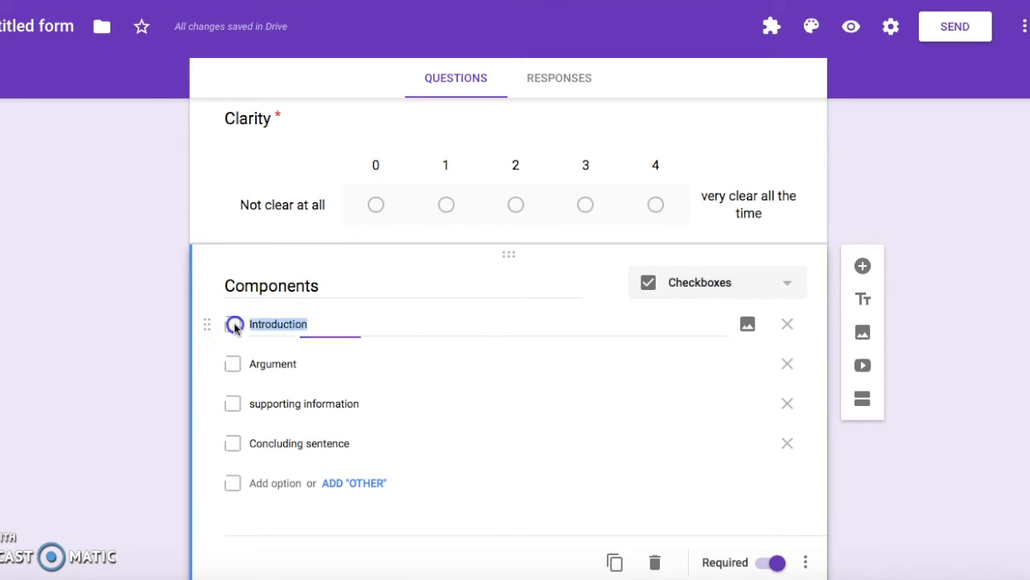
click(228, 364)
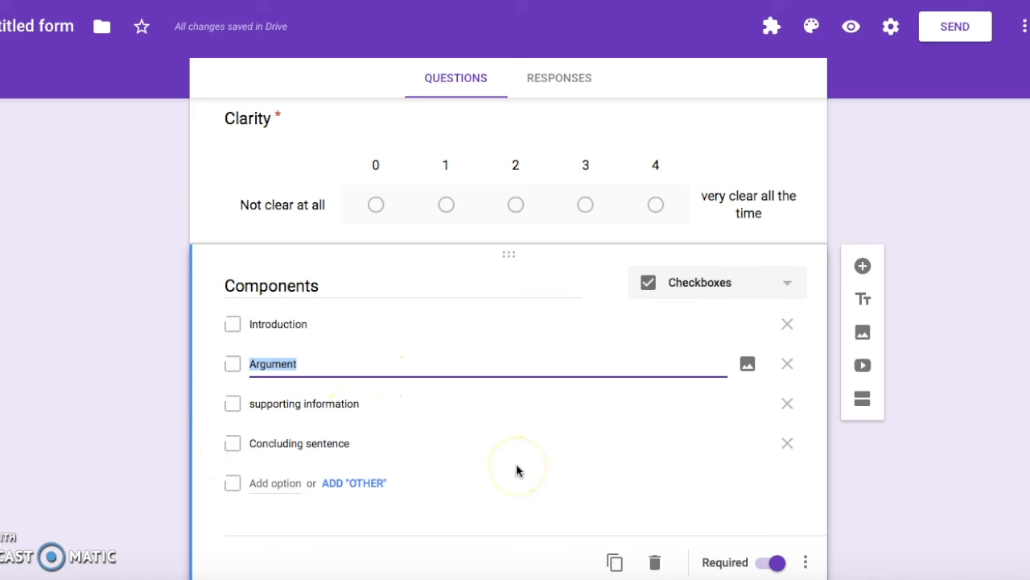
Add an "Other" option below "Concluding sentence" in the Components question.
scroll(1023, 274, down, 1)
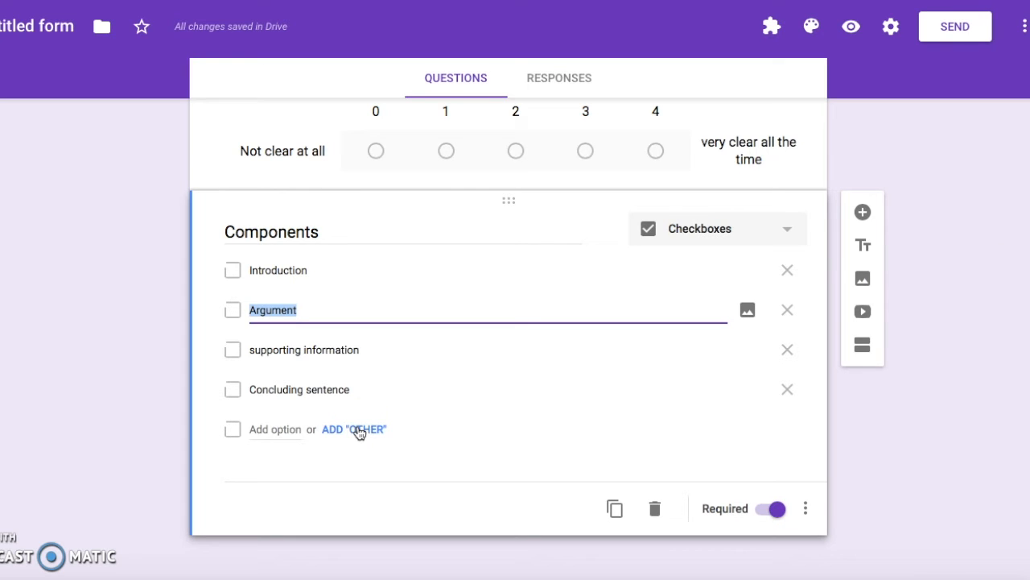
click(359, 432)
click(276, 429)
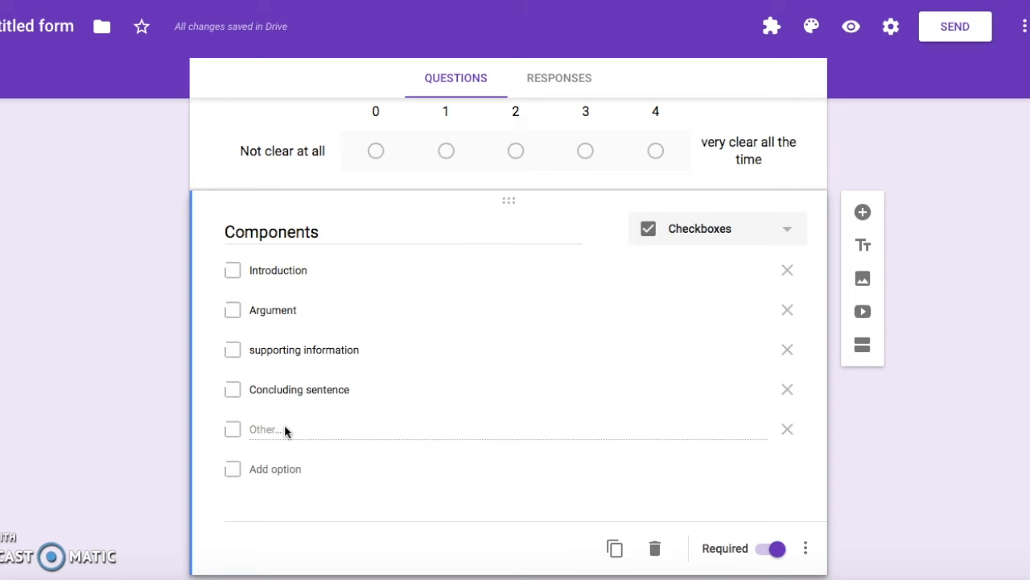
Add a question below Components, title it "Comments" and make it a Paragraph question.
click(863, 212)
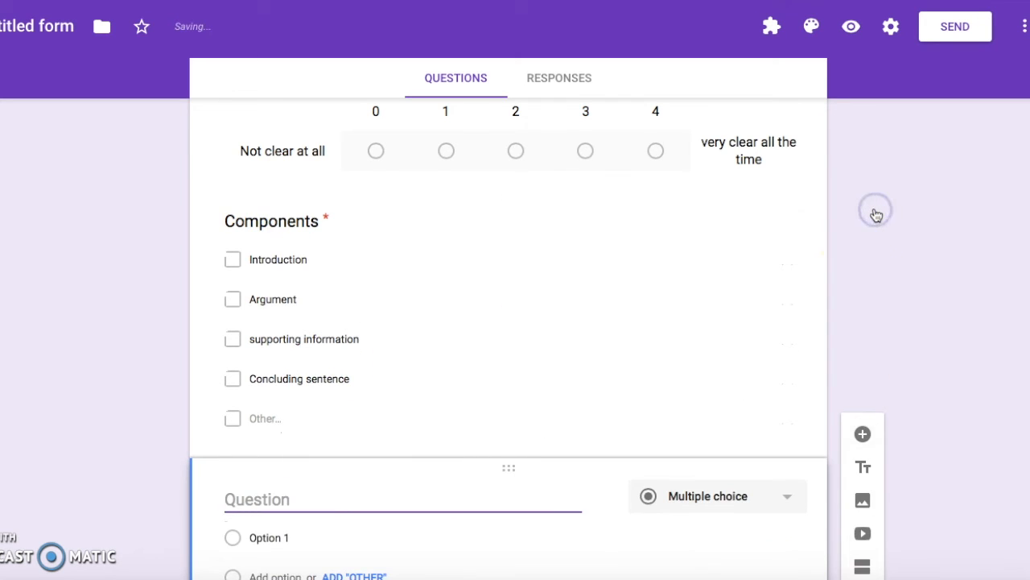
text(Comments)
click(761, 444)
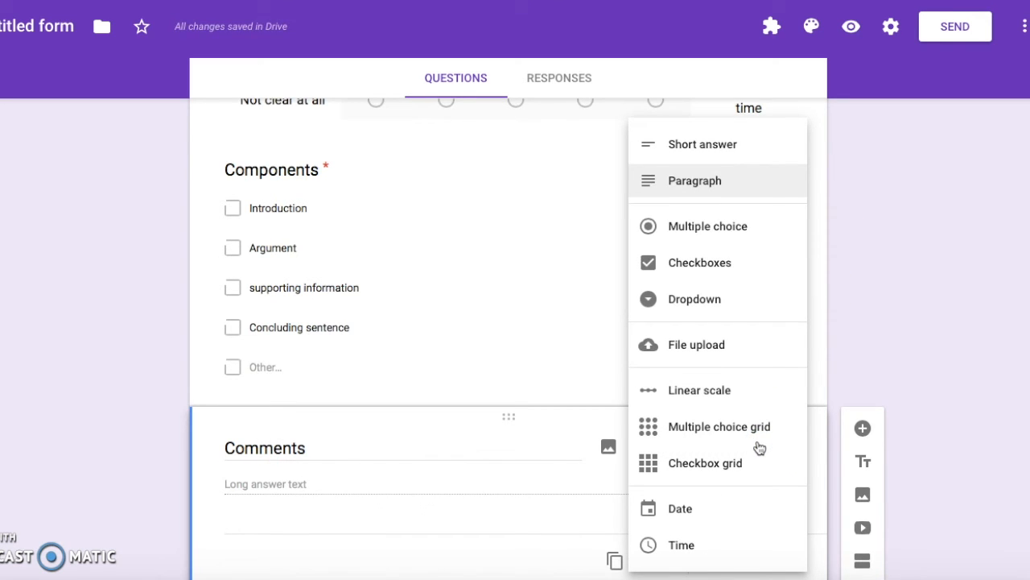
click(747, 178)
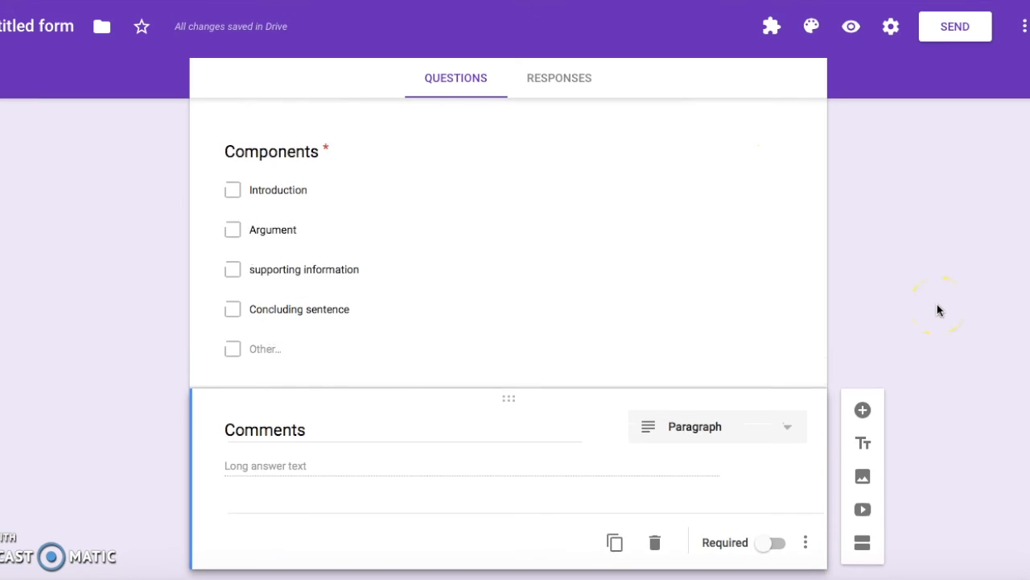
Preview the Language Presentation form and choose the second student in the Student question.
scroll(938, 310, up, 15)
click(852, 28)
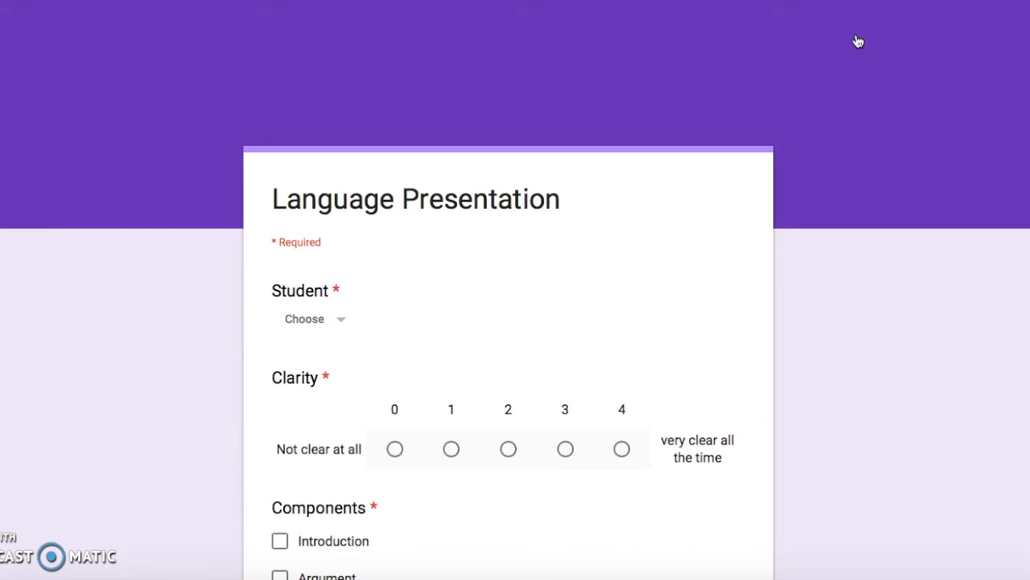
scroll(891, 189, down, 2)
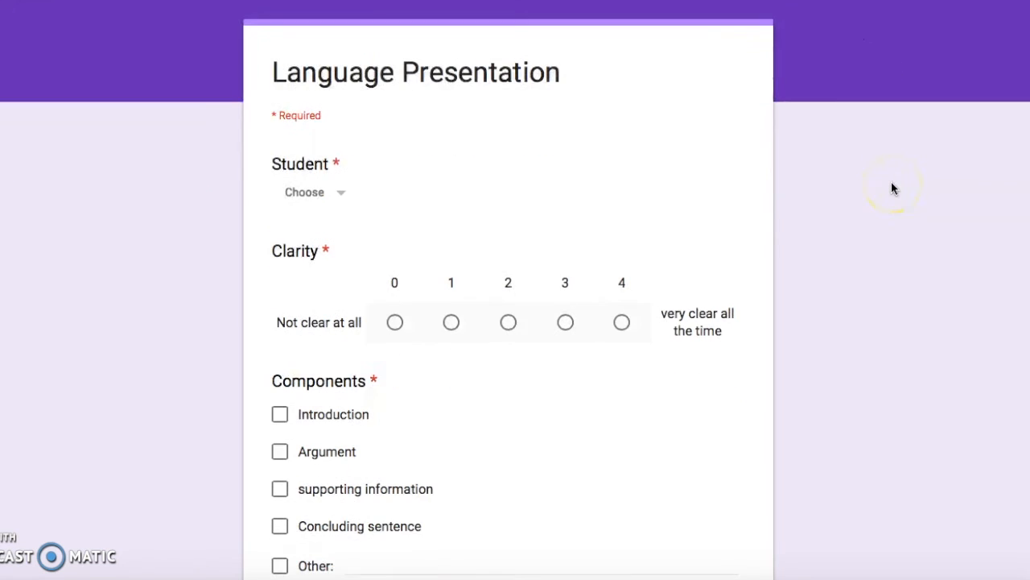
click(334, 186)
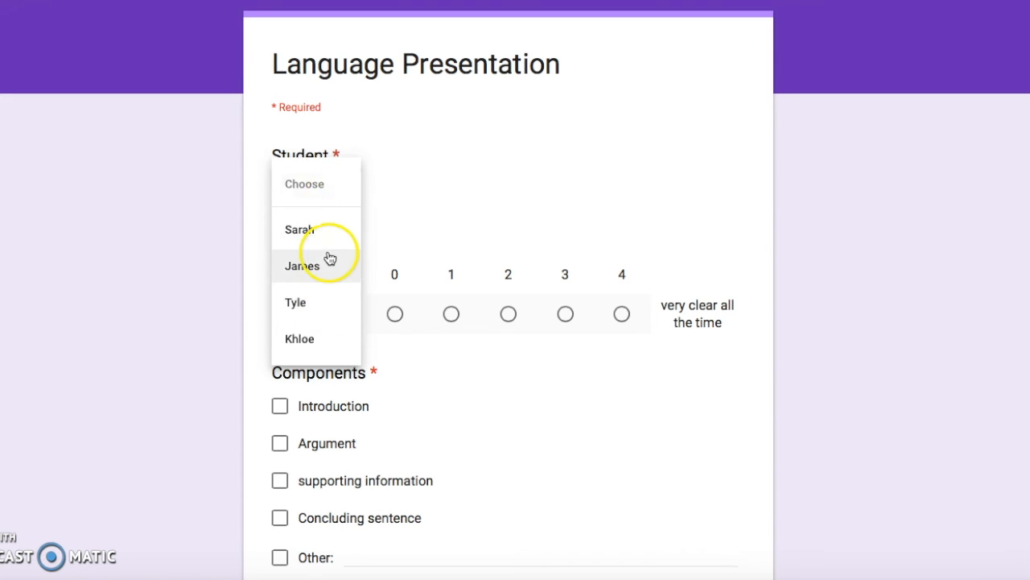
click(324, 281)
scroll(897, 269, down, 1)
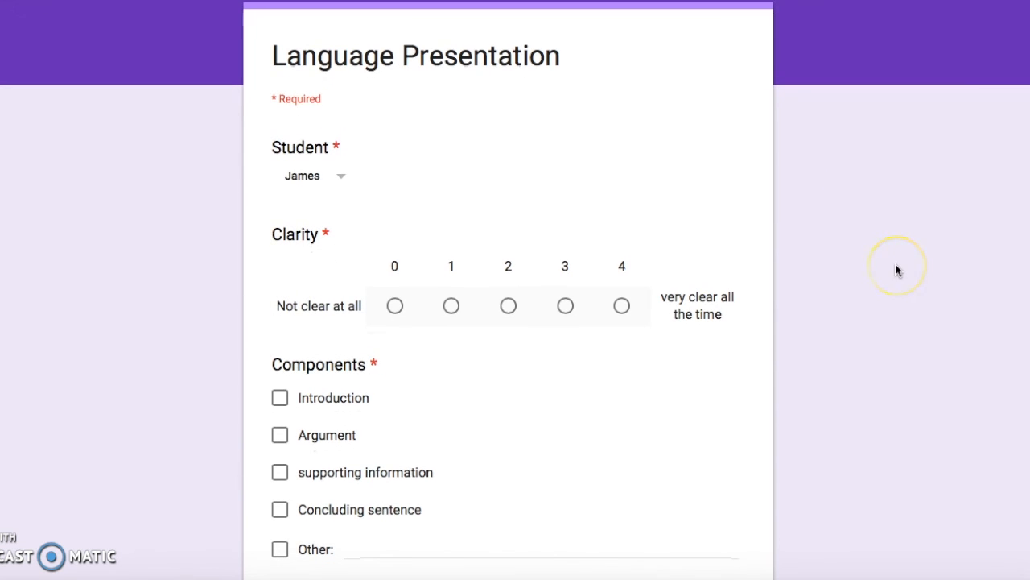
Rate Clarity as 3 and tick Introduction, Argument and Concluding sentence under Components.
scroll(895, 271, down, 2)
click(566, 241)
click(787, 285)
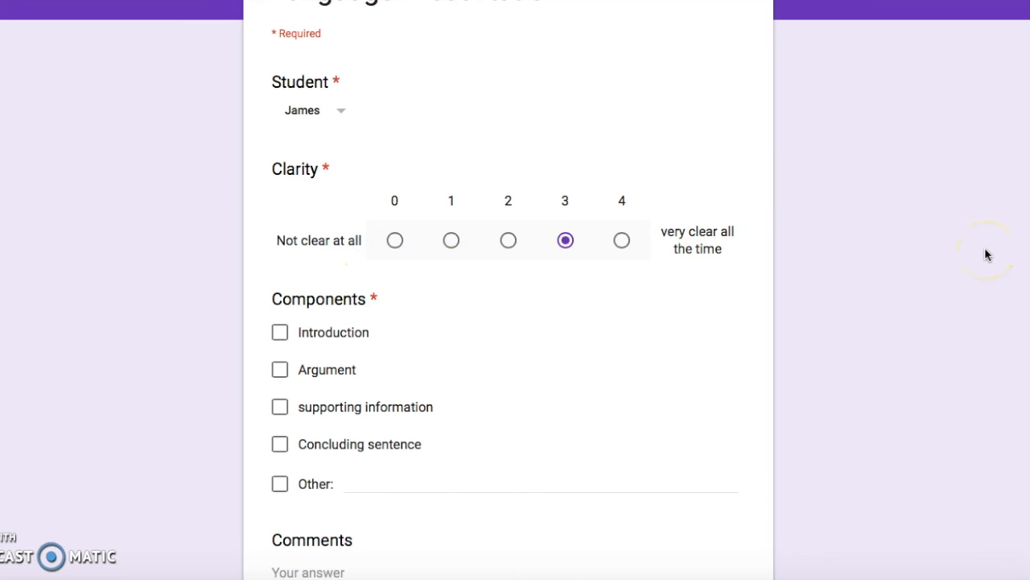
scroll(985, 255, down, 1)
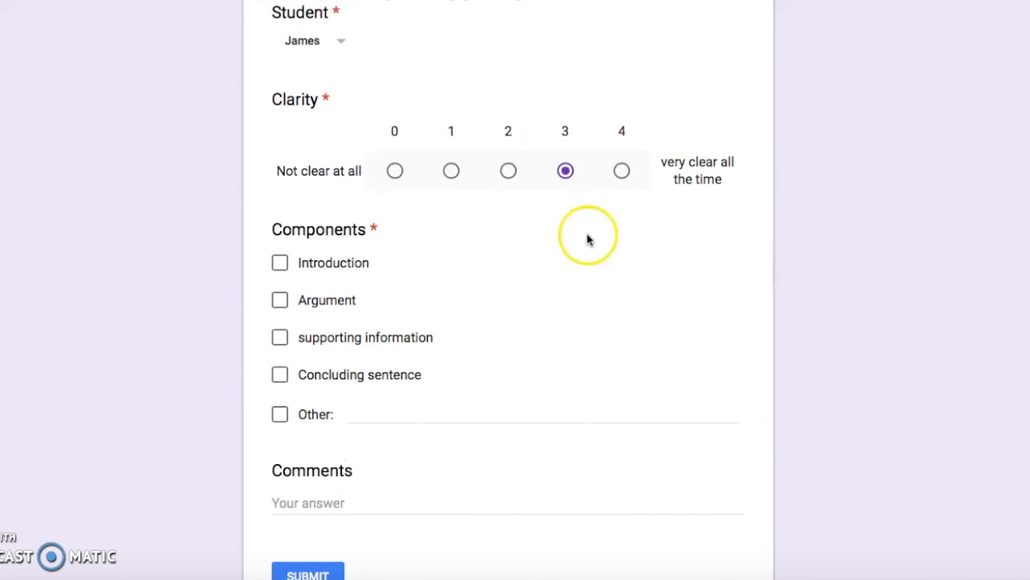
click(282, 266)
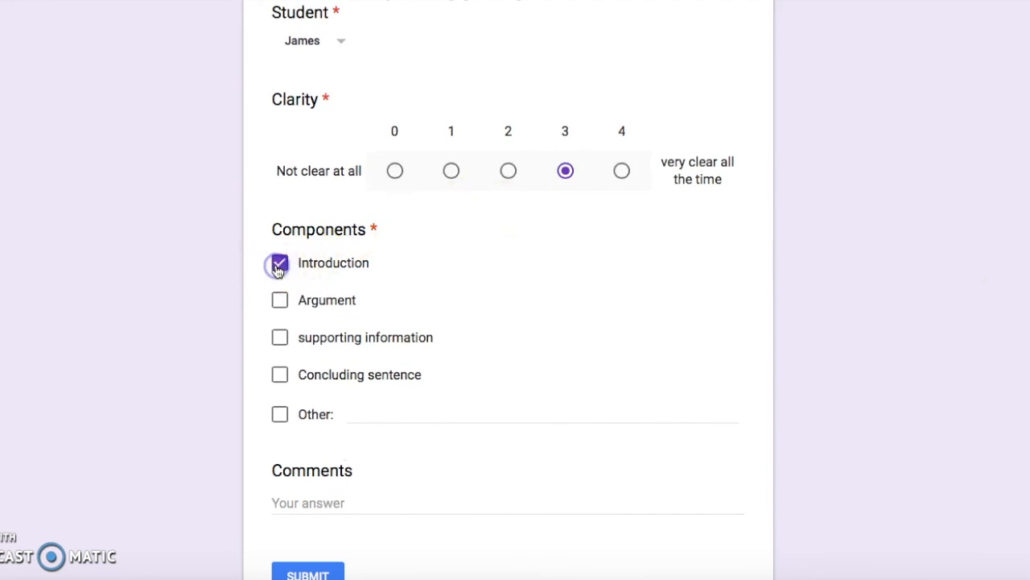
click(282, 306)
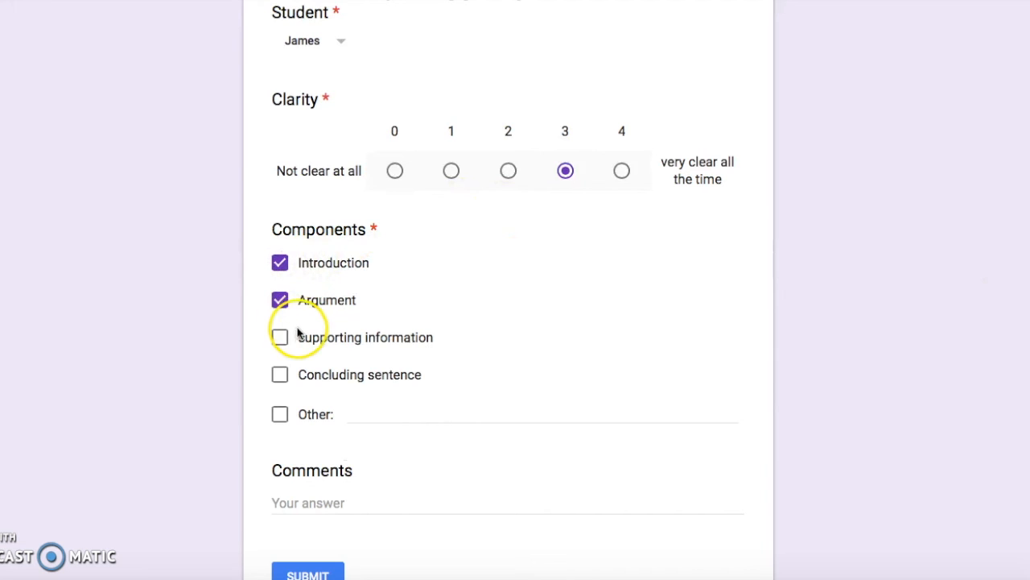
click(279, 376)
Fill in the Other option under Components with "enthusiasm, personal story".
click(348, 414)
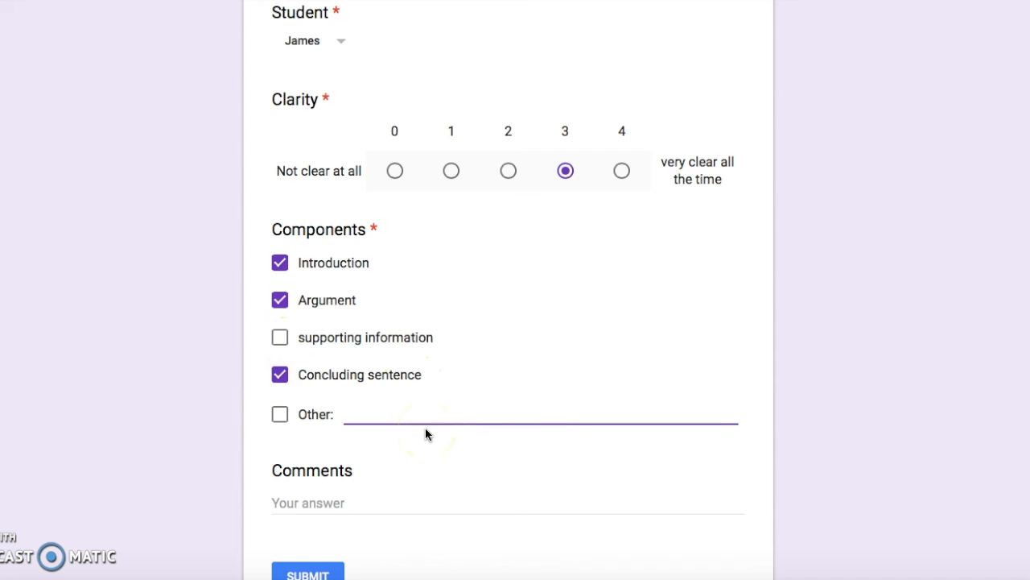
text(enthusia)
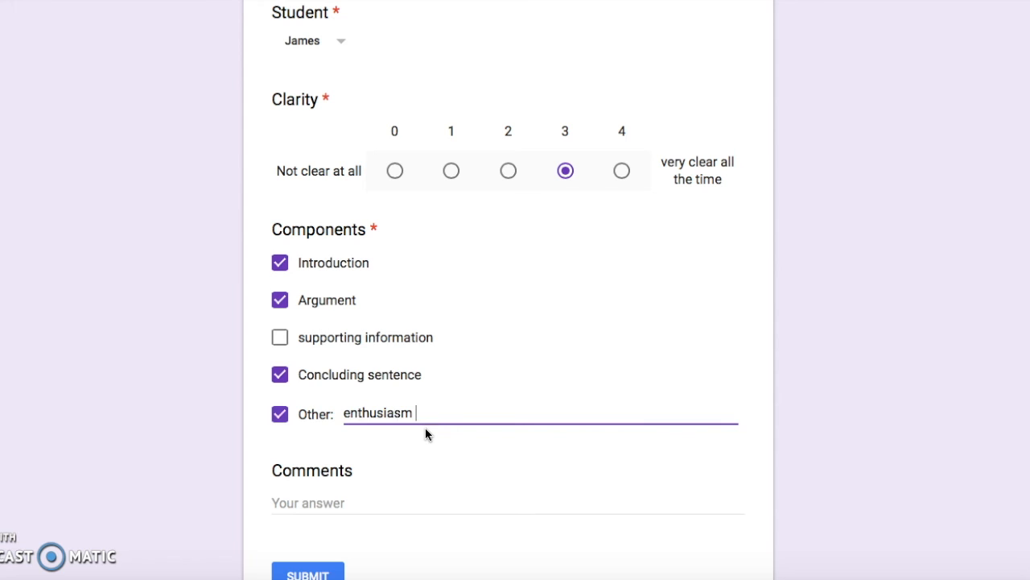
text(sm, personal sotry)
key(BackSpace)
key(BackSpace)
key(BackSpace)
text(ory)
Enter the comment "Trailed off a bit in the middle but overall really well done." and submit the response.
click(344, 522)
click(345, 504)
scroll(128, 467, down, 1)
text(Trailed off)
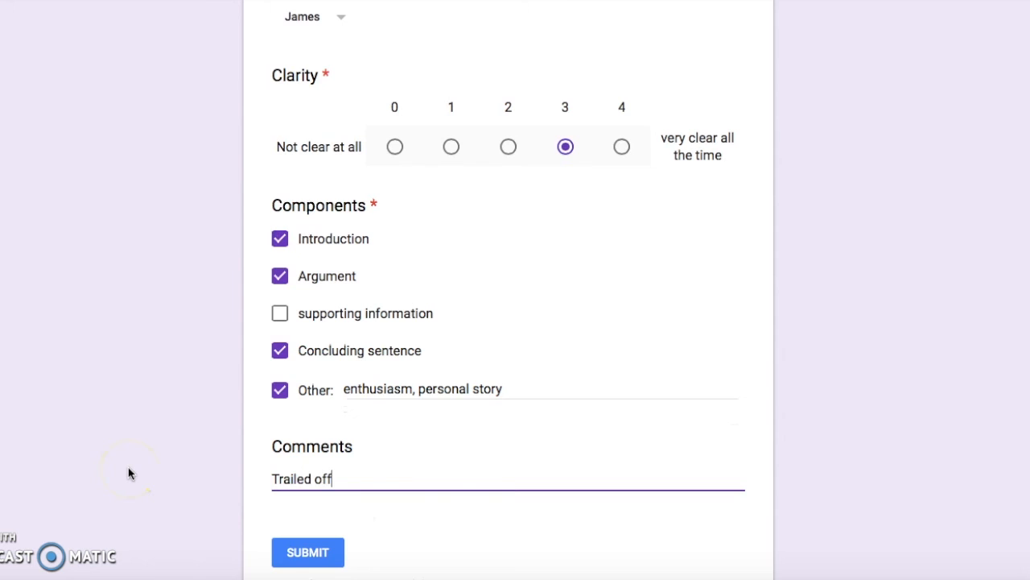
text( a bit in the mid)
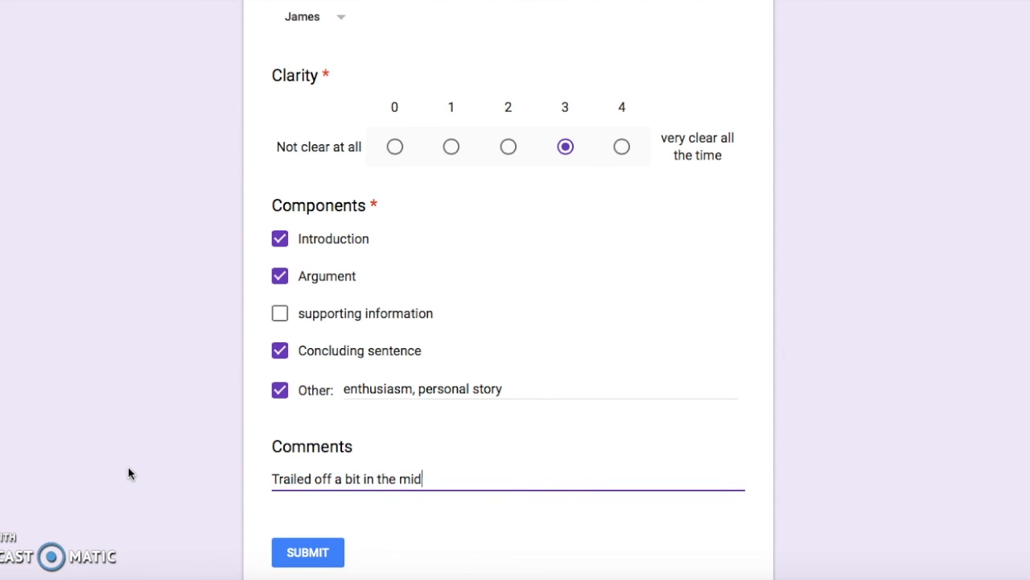
text(dle but overall really well done.)
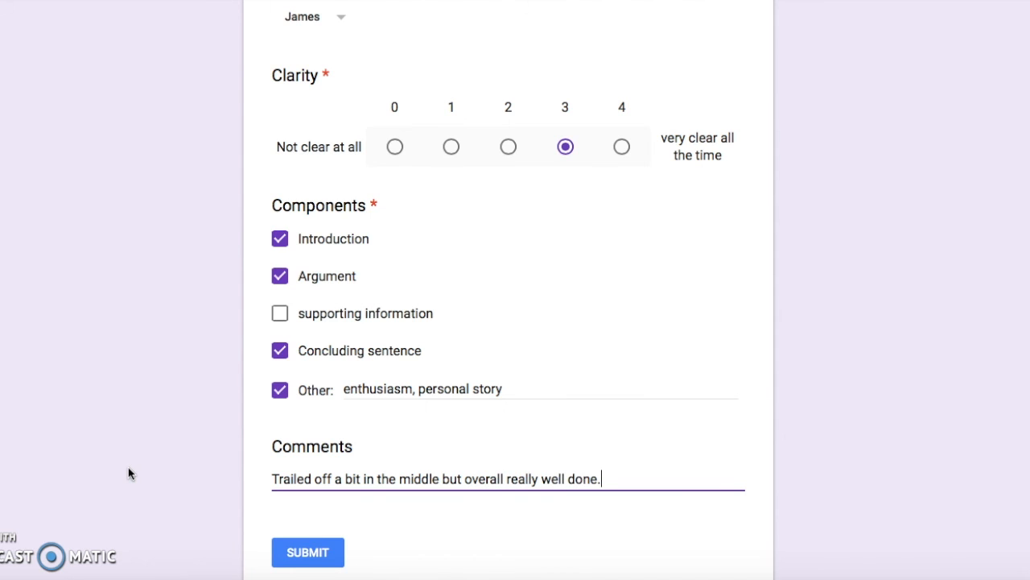
click(326, 552)
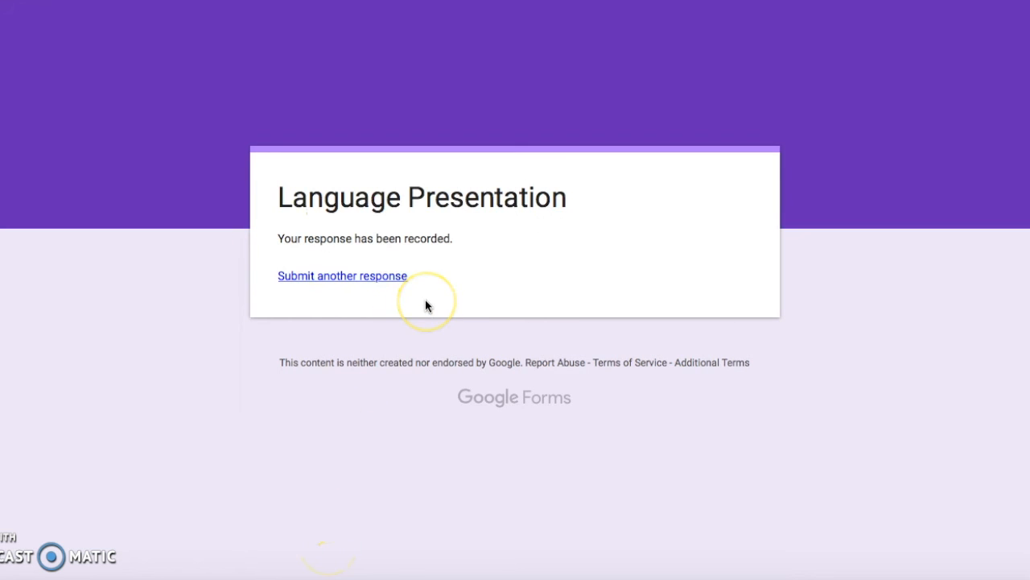
click(386, 282)
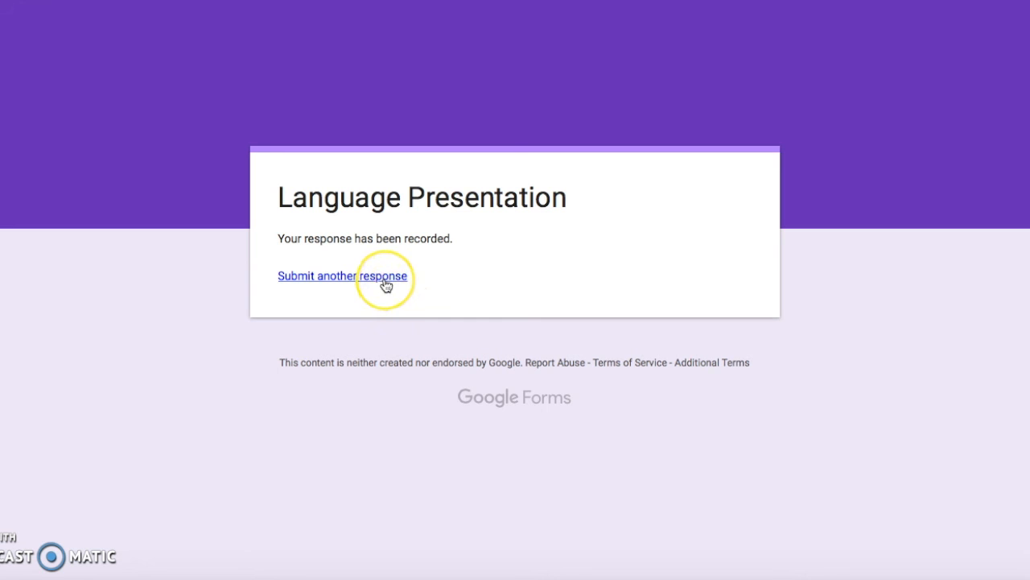
click(24, 478)
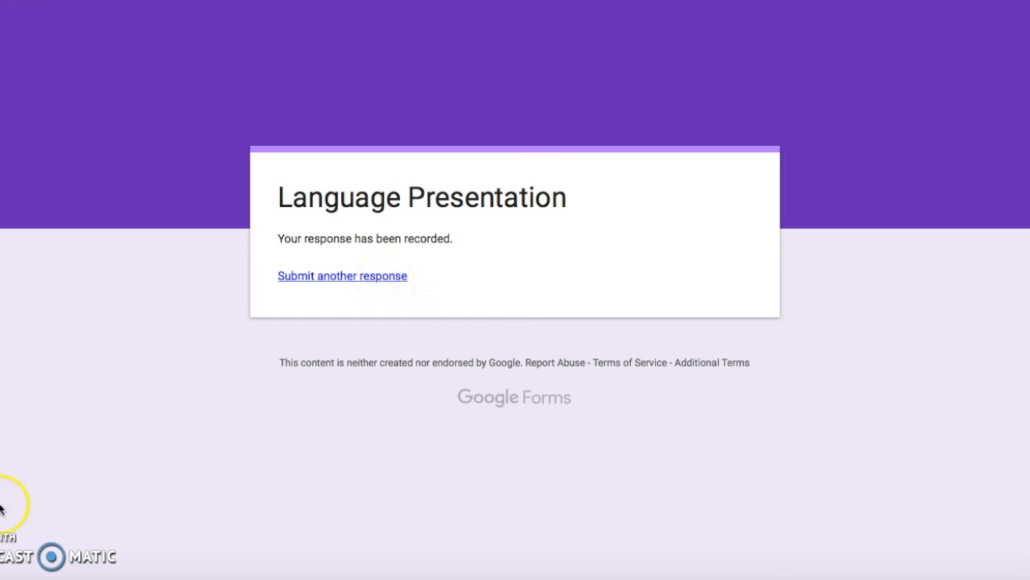